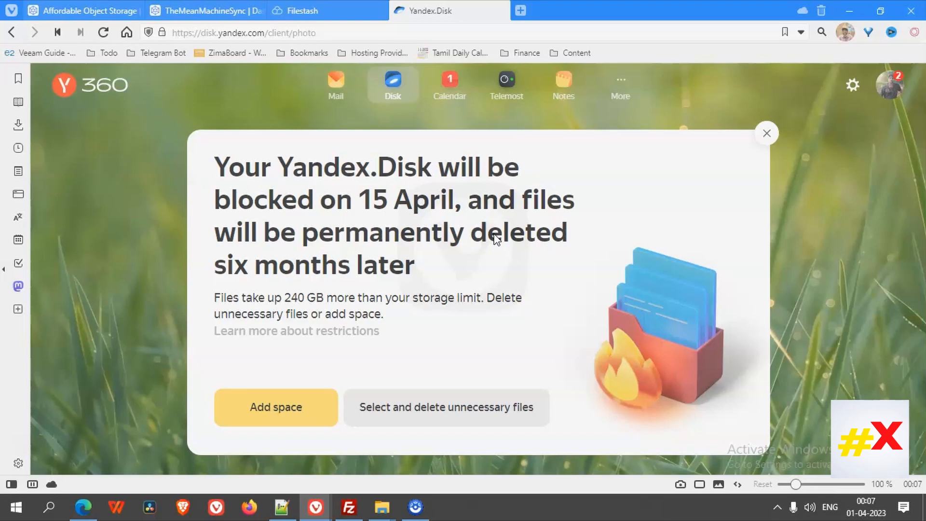
click(493, 247)
click(490, 246)
click(529, 290)
click(568, 290)
click(429, 314)
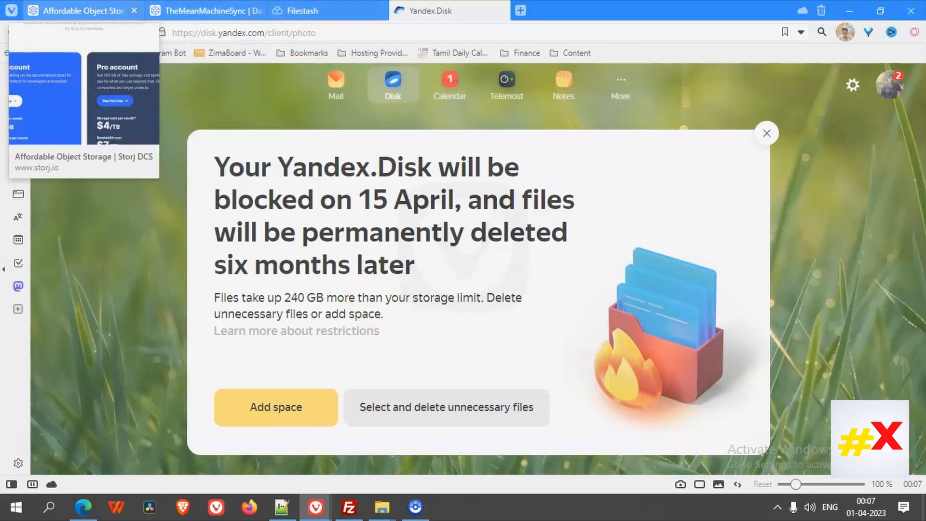
Review the storage and bandwidth pricing of the Free and Pro accounts on the Storj pricing page
click(82, 11)
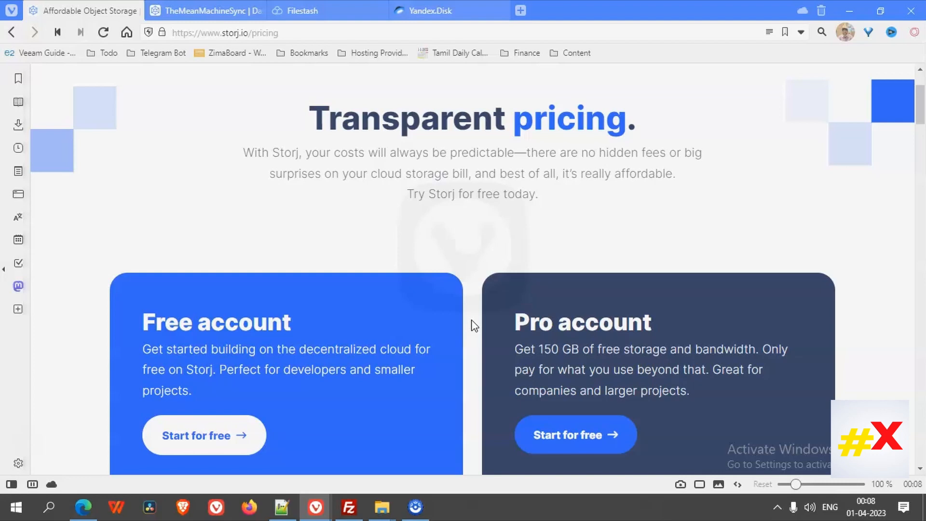
scroll(534, 294, down, 7)
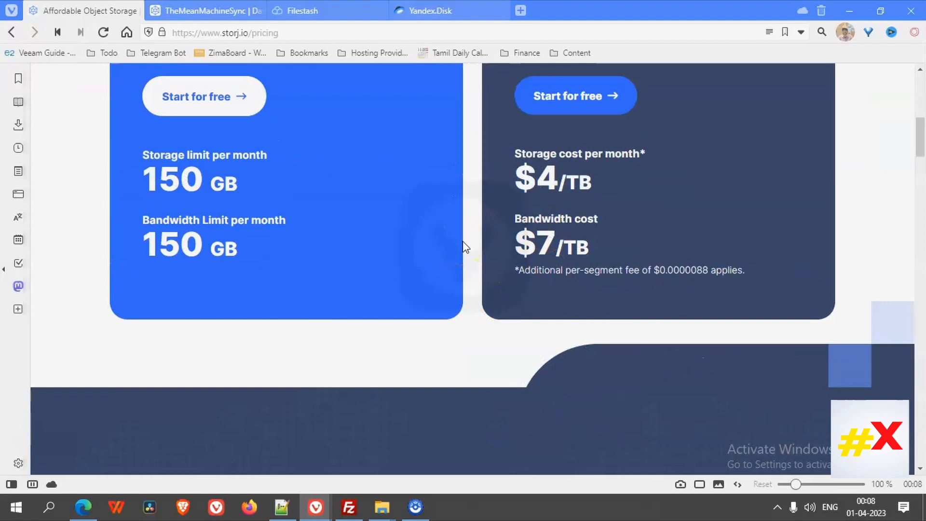
scroll(570, 250, up, 2)
scroll(644, 228, down, 2)
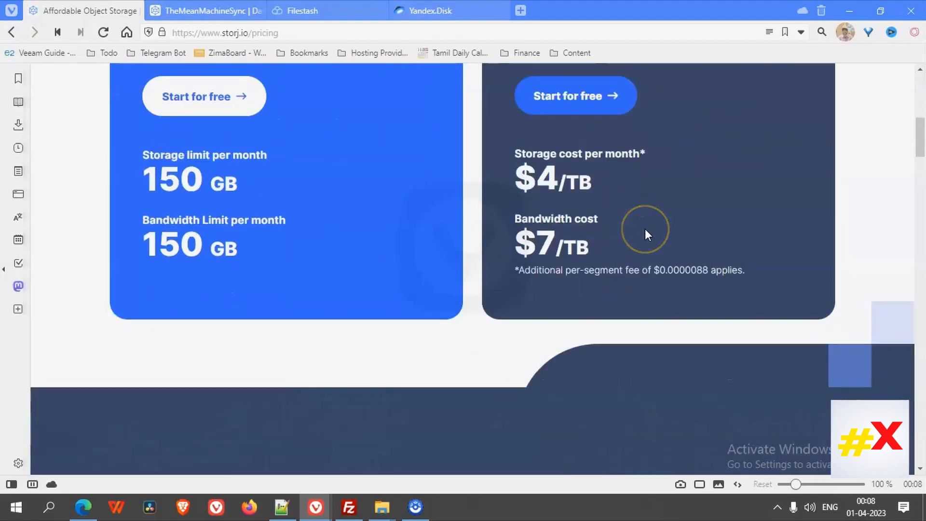
scroll(716, 230, up, 2)
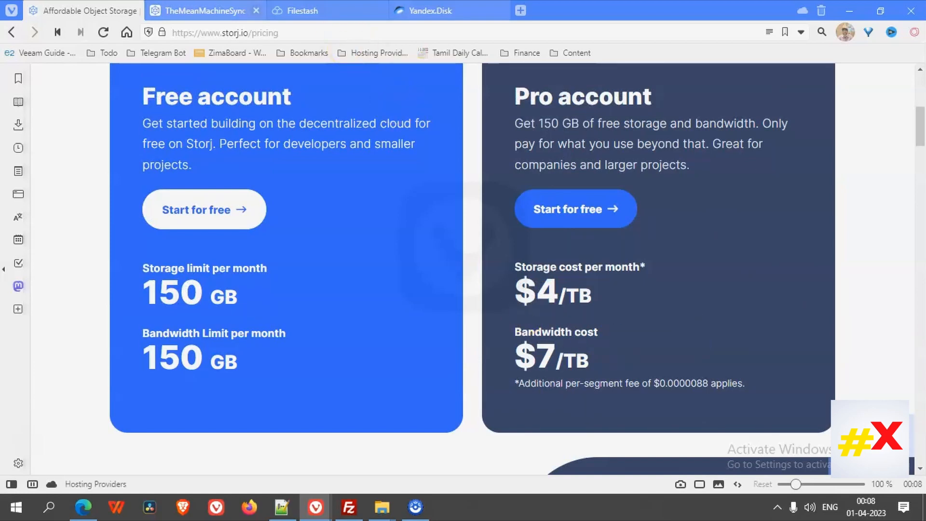
Examine the billing, objects, segments and buckets information on the Storj project dashboard
click(224, 11)
scroll(649, 329, up, 2)
scroll(599, 330, down, 3)
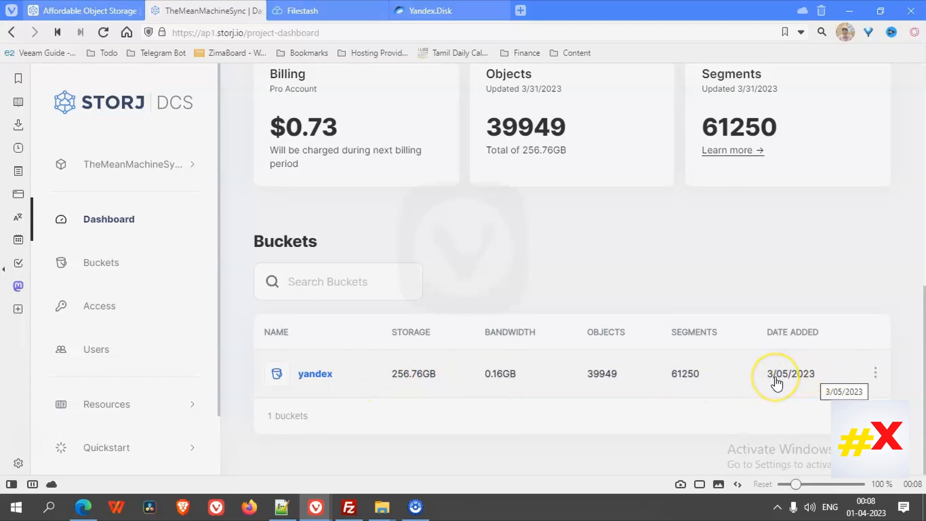
scroll(525, 215, up, 2)
scroll(525, 215, down, 2)
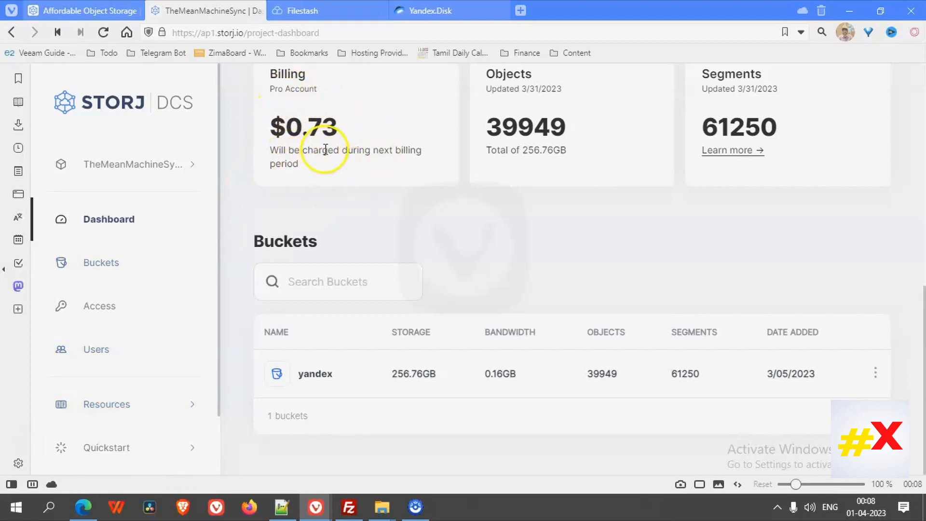
scroll(378, 164, up, 5)
scroll(410, 231, down, 5)
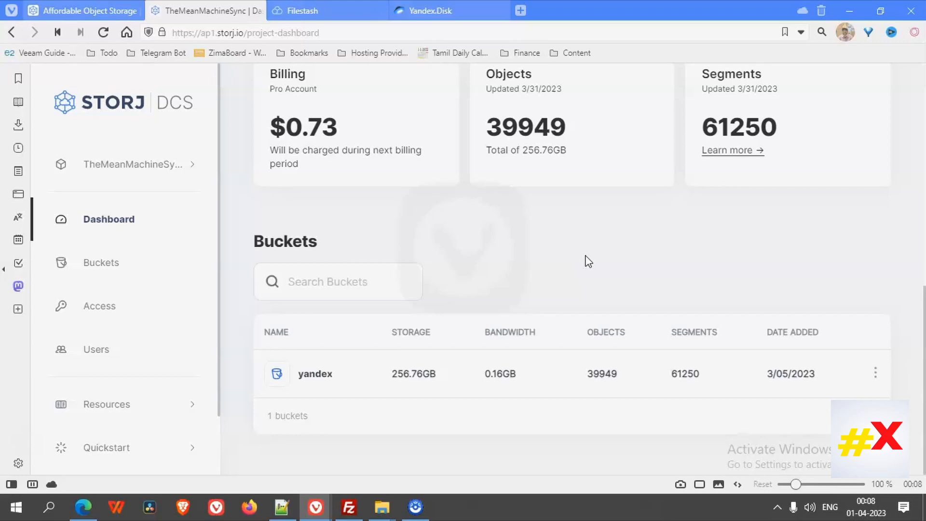
Examine the March resource charges in the Storj billing overview and view the list of buckets
click(558, 241)
scroll(150, 245, down, 2)
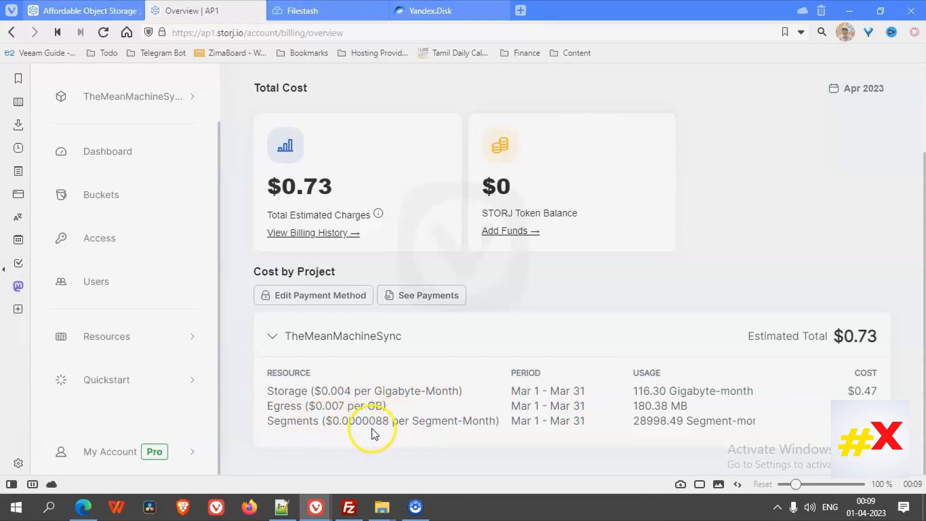
scroll(554, 351, up, 2)
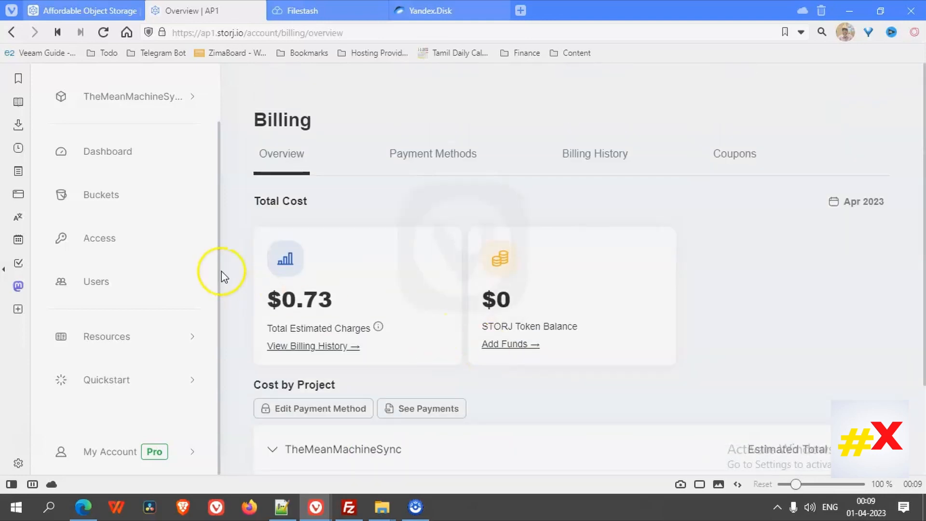
click(97, 189)
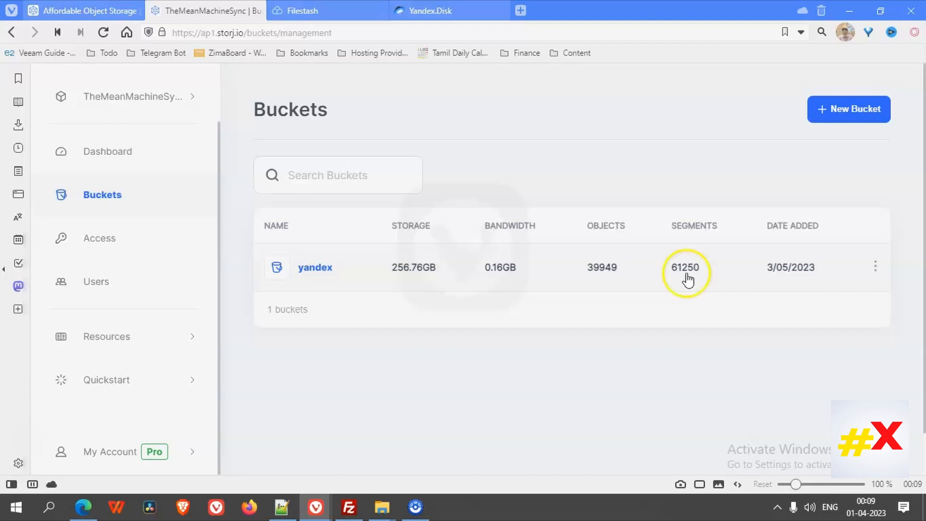
Return to the billing overview, expand the TheMeanMachineSync project and review its cost by resource
click(186, 449)
click(225, 369)
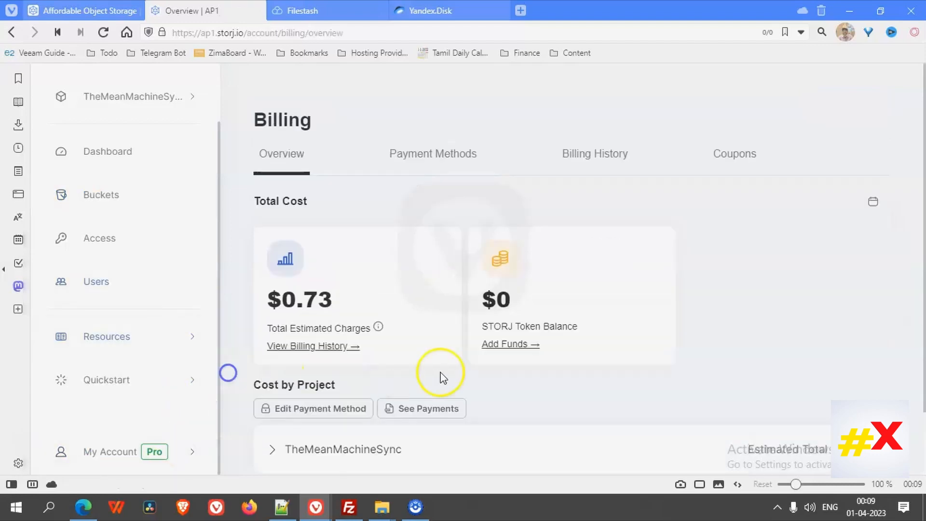
scroll(322, 357, down, 2)
click(270, 376)
scroll(659, 331, down, 1)
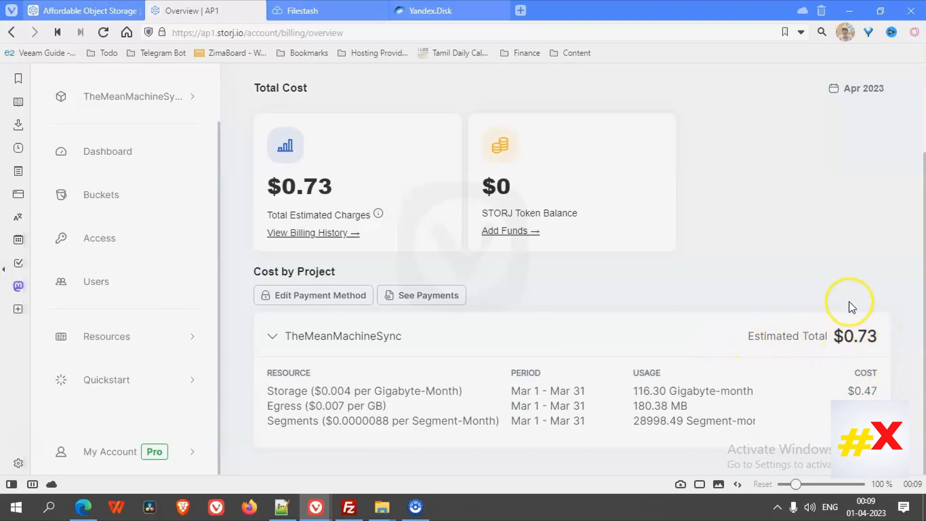
scroll(849, 306, up, 3)
scroll(851, 309, down, 3)
scroll(848, 312, up, 3)
scroll(847, 312, down, 3)
Switch to Calculator and work out the yearly storage cost per terabyte as 0.004 × 1024 × 12
key(XF86Calculator)
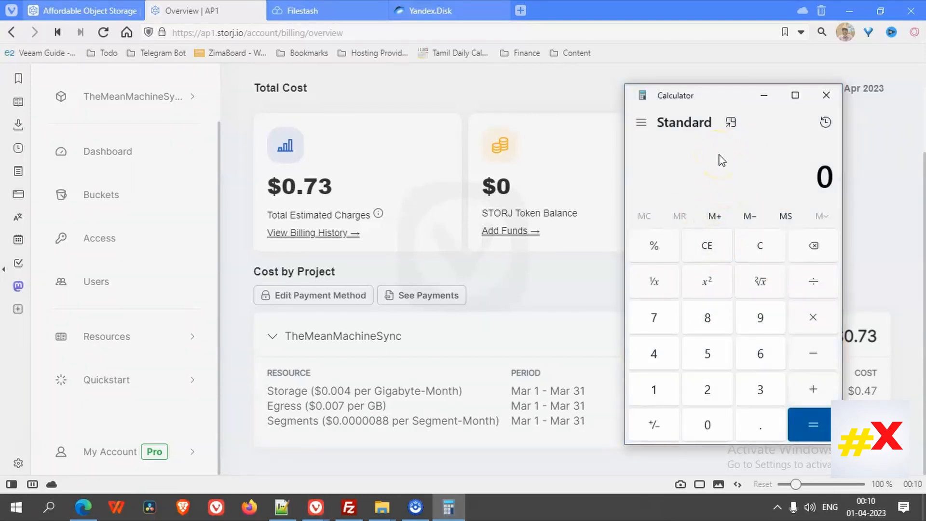
text(.004)
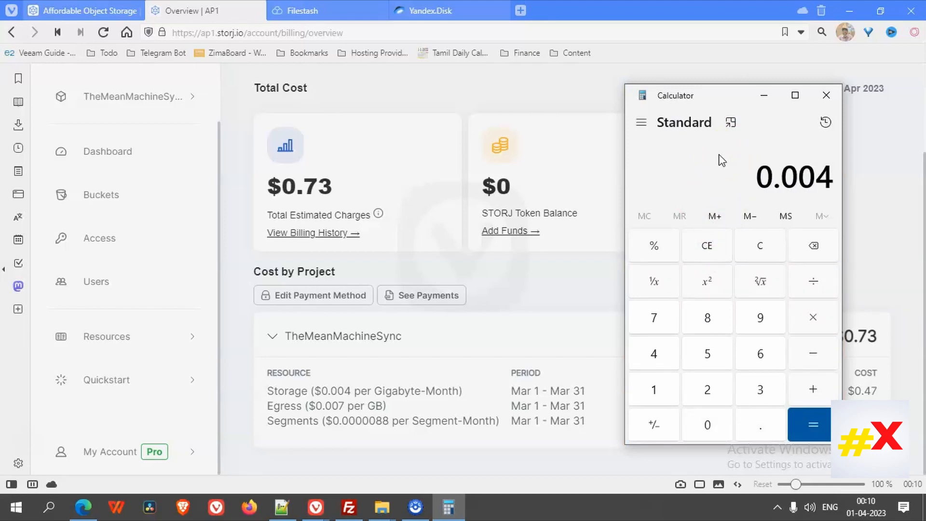
key(asterisk)
text(1024)
key(Return)
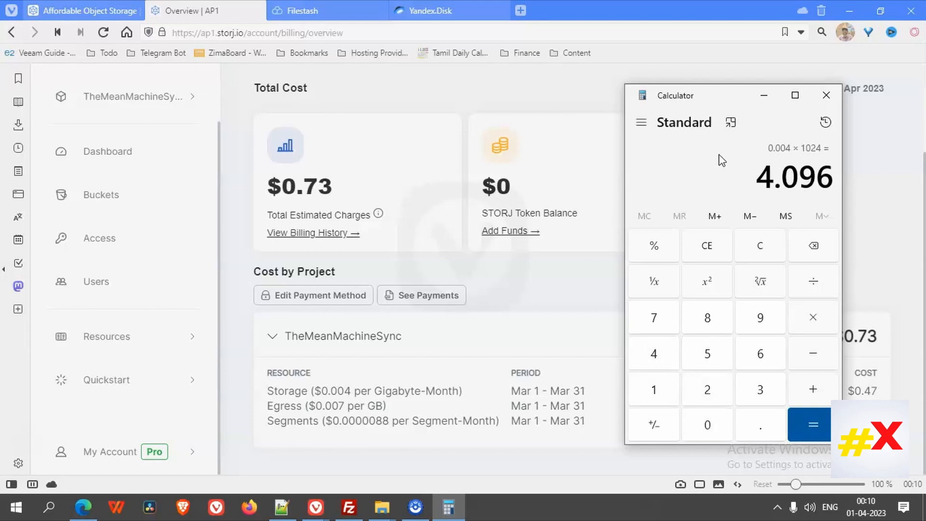
key(asterisk)
text(12)
key(Return)
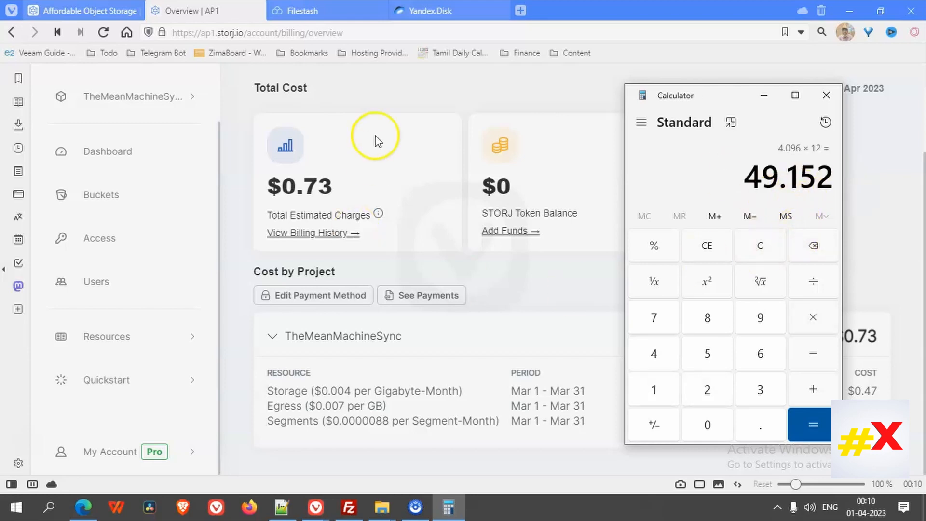
Search Google for usd to inr in the browser and convert 50 United States Dollars to Indian Rupees
click(571, 10)
click(219, 283)
double_click(219, 283)
text(50)
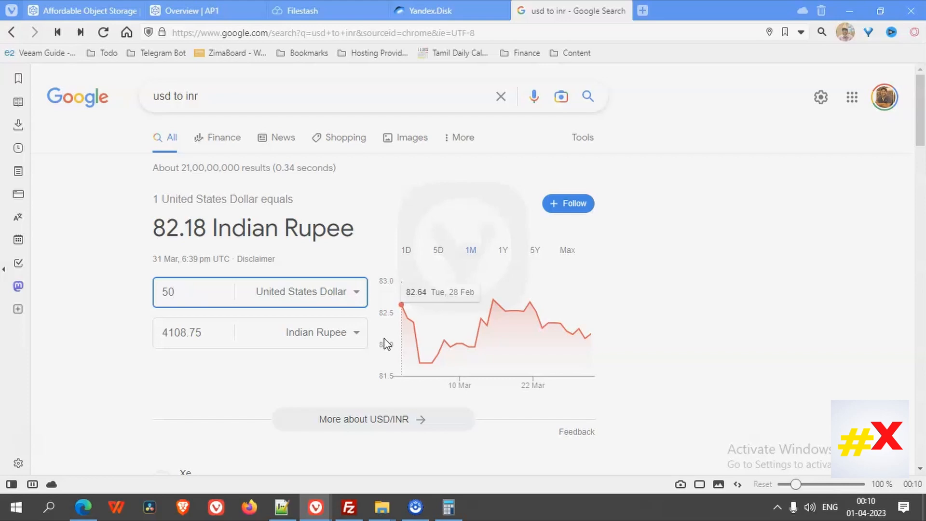
Search Google for filestash and open the Filestash website's home page
key(ctrl+Tab)
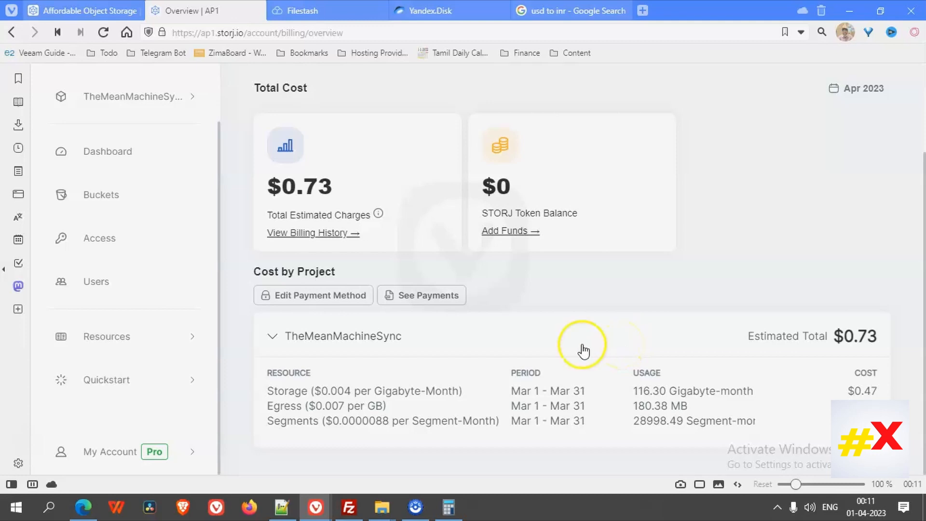
key(ctrl+Tab)
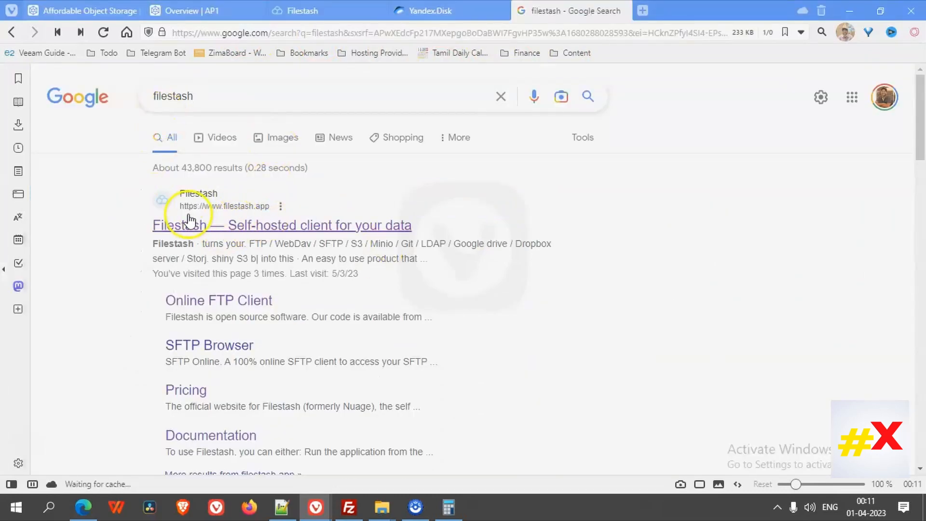
click(235, 226)
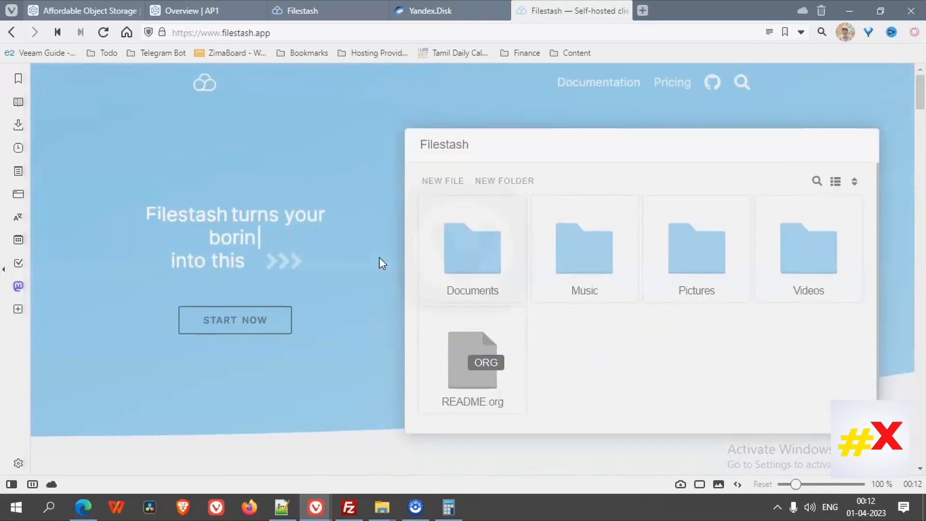
Review the supported storage backends listed on the Filestash home page and check the site's address
scroll(379, 256, down, 9)
scroll(508, 262, up, 2)
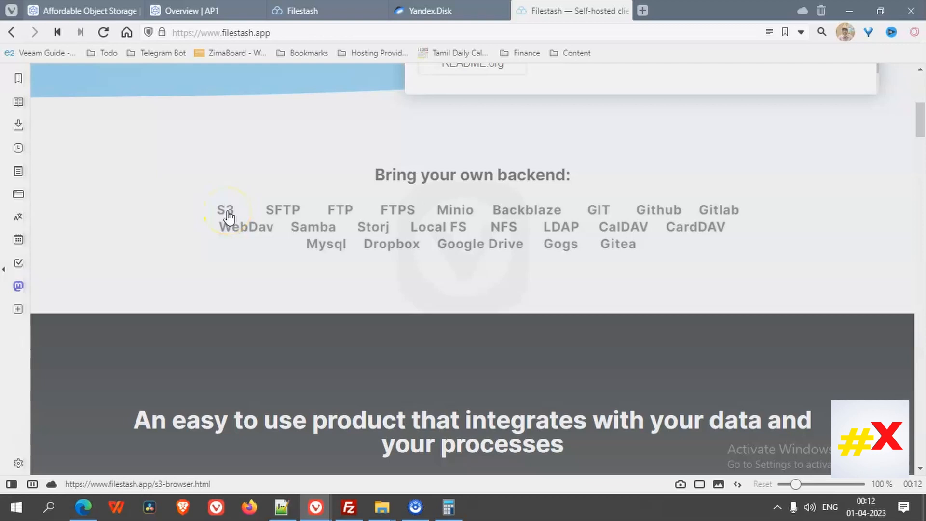
scroll(227, 215, up, 10)
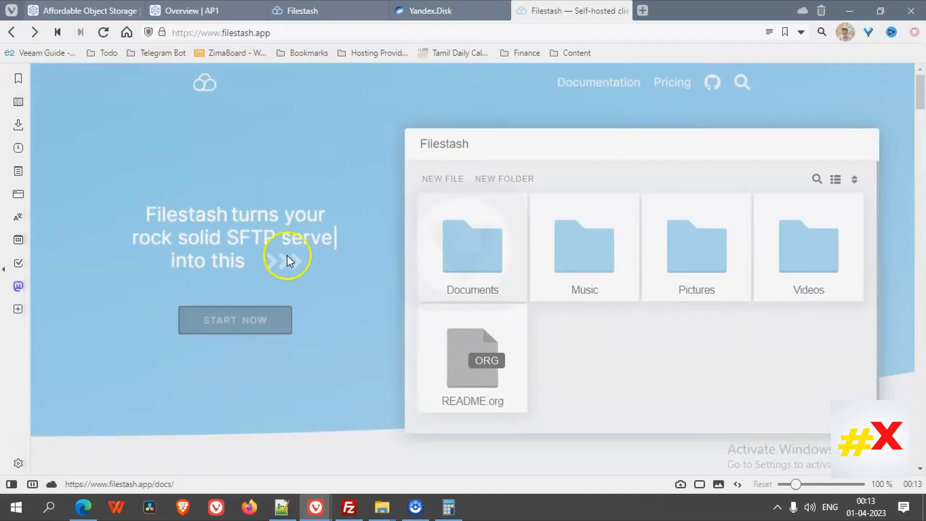
click(322, 32)
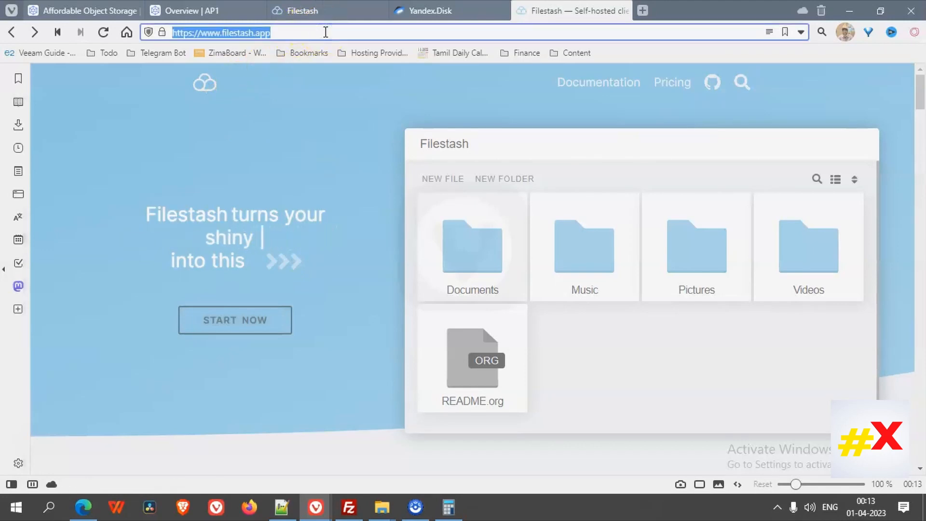
Open the public demo from the Filestash getting started guide and log out to reach its connection page
click(224, 321)
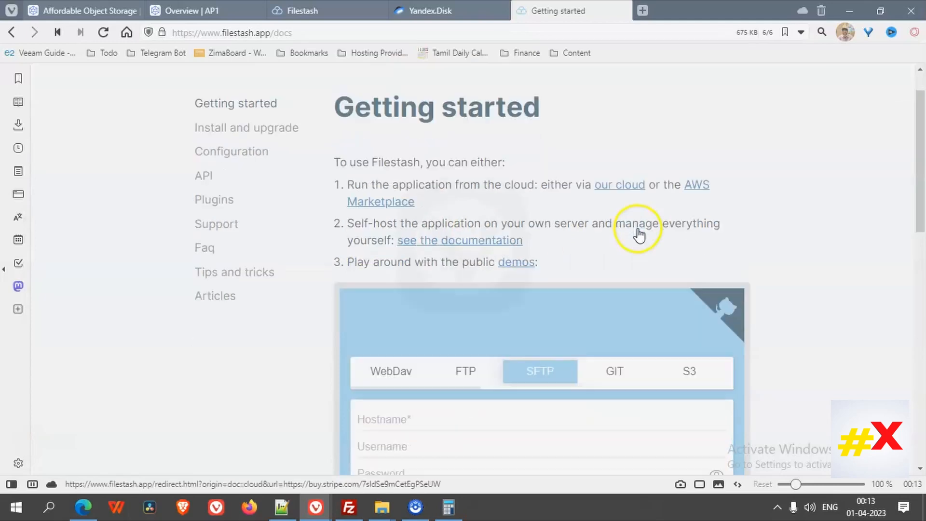
scroll(598, 233, down, 2)
click(515, 196)
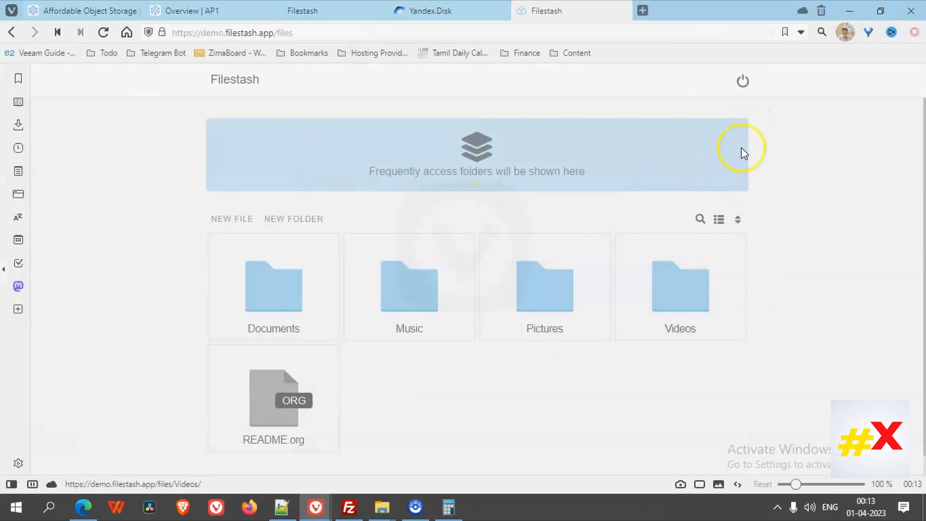
click(746, 79)
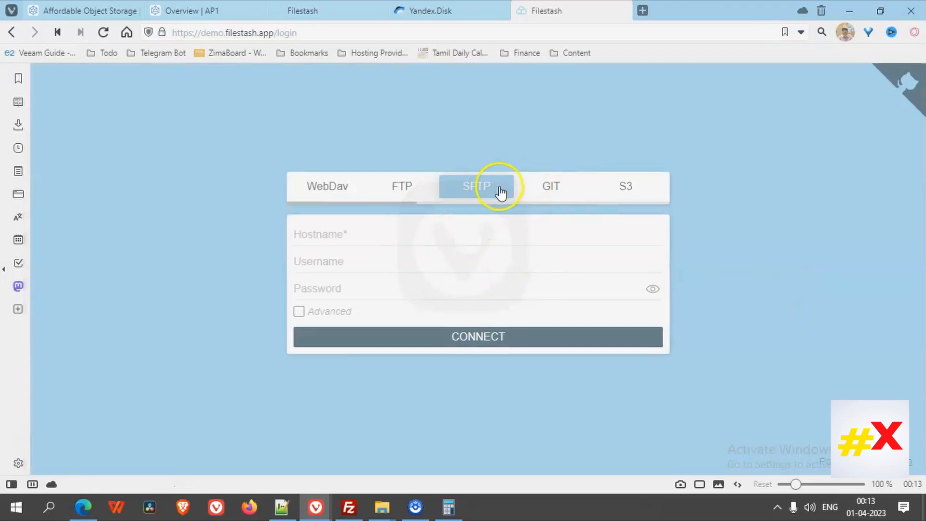
Copy the hostname hashxtend-lychee.pikapod.net from the Notepad++ note into the Filestash SFTP login's Hostname field
click(281, 507)
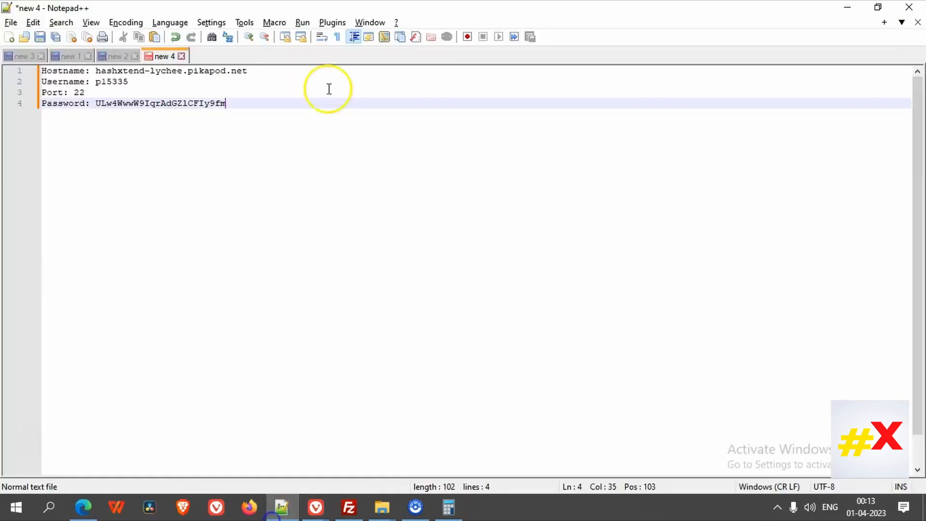
double_click(127, 72)
drag(126, 73, 320, 68)
key(ctrl+c)
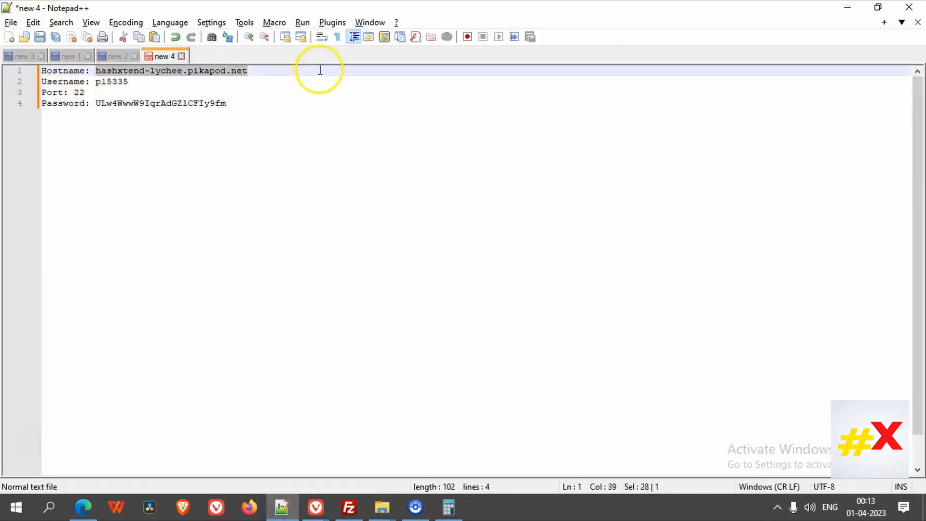
key(alt+Tab)
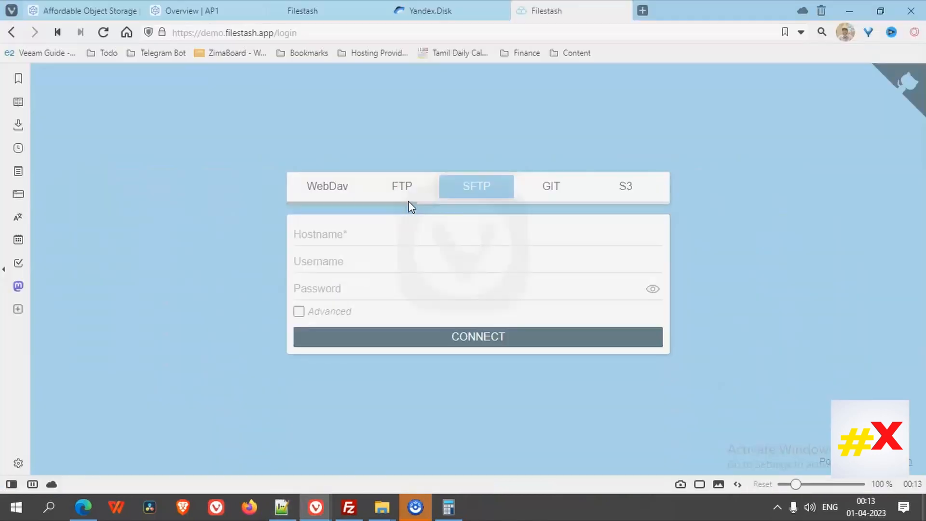
key(alt+Tab)
key(alt+Tab)
click(390, 234)
key(ctrl+v)
key(alt+Tab)
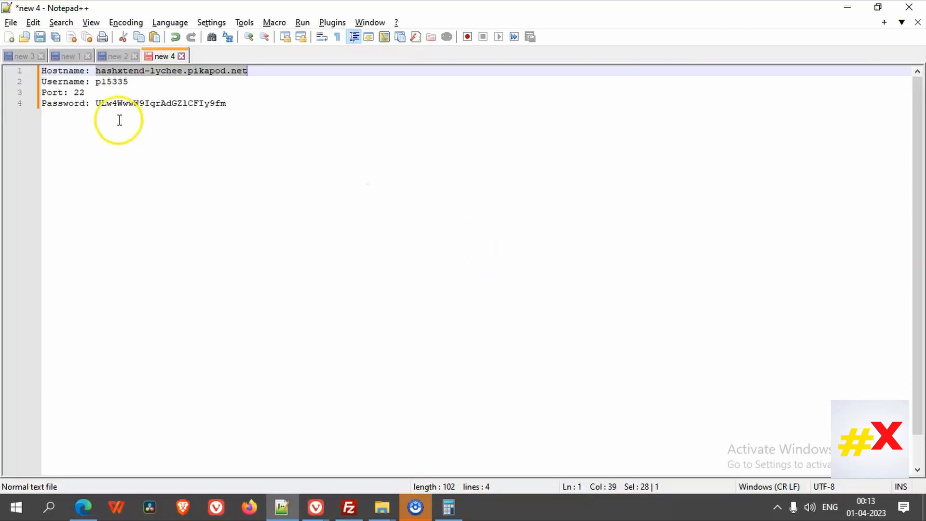
Copy the account username from the Notepad++ note into the SFTP login's Username field
double_click(110, 82)
key(ctrl+c)
key(alt+Tab)
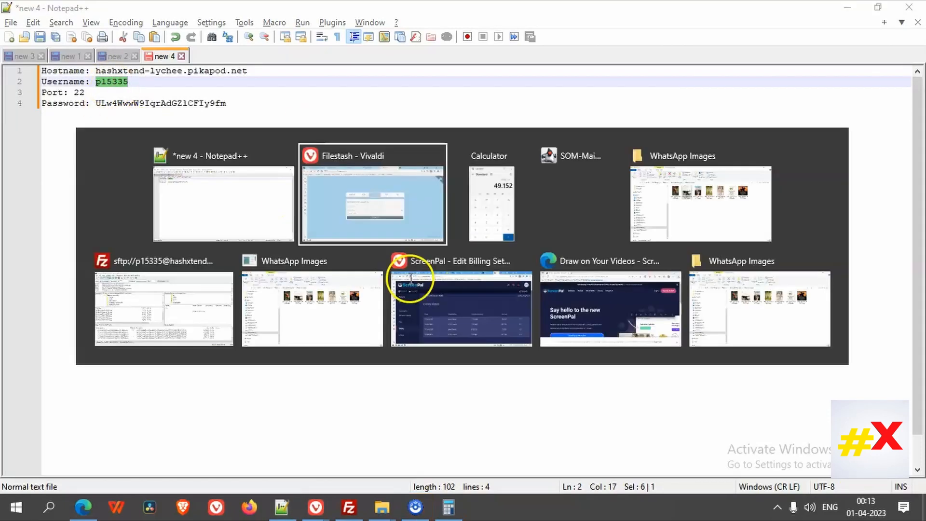
click(375, 266)
key(ctrl+v)
Copy the account password from the Notepad++ note into the SFTP login's Password field and enable the Advanced options
key(alt+Tab)
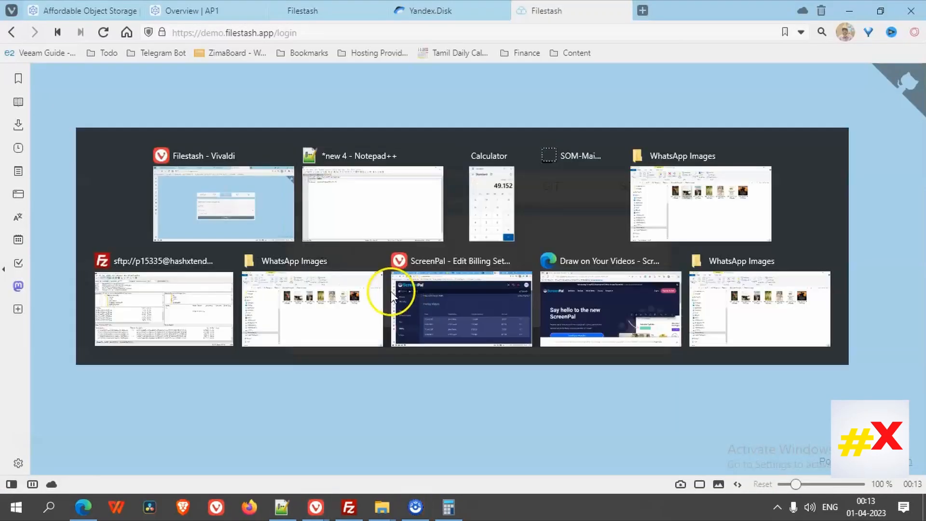
double_click(131, 103)
key(ctrl+c)
key(alt+Tab)
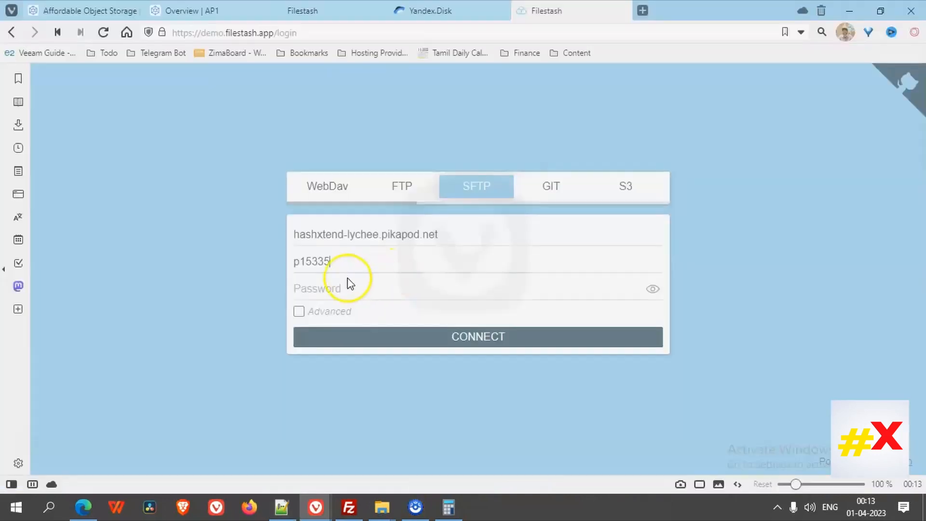
click(338, 288)
key(ctrl+v)
click(294, 319)
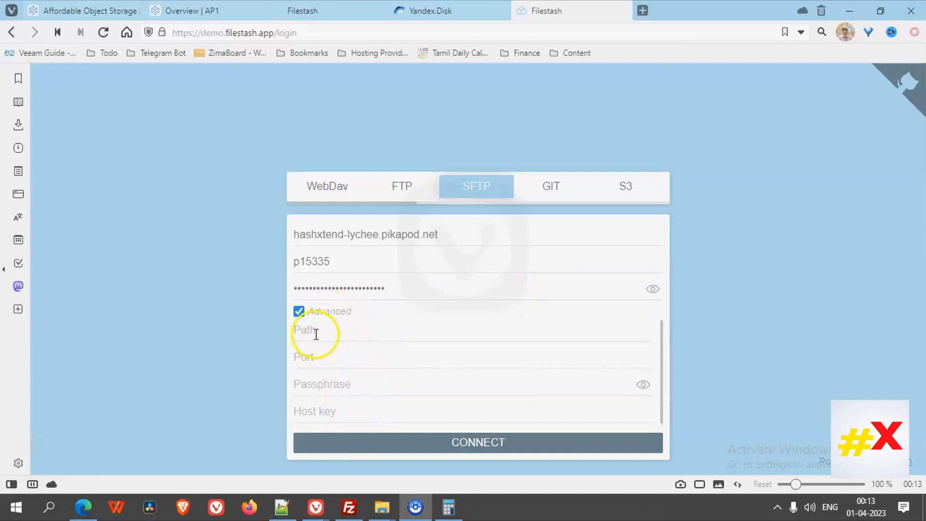
Turn off the Advanced options and connect to the SFTP server
click(299, 312)
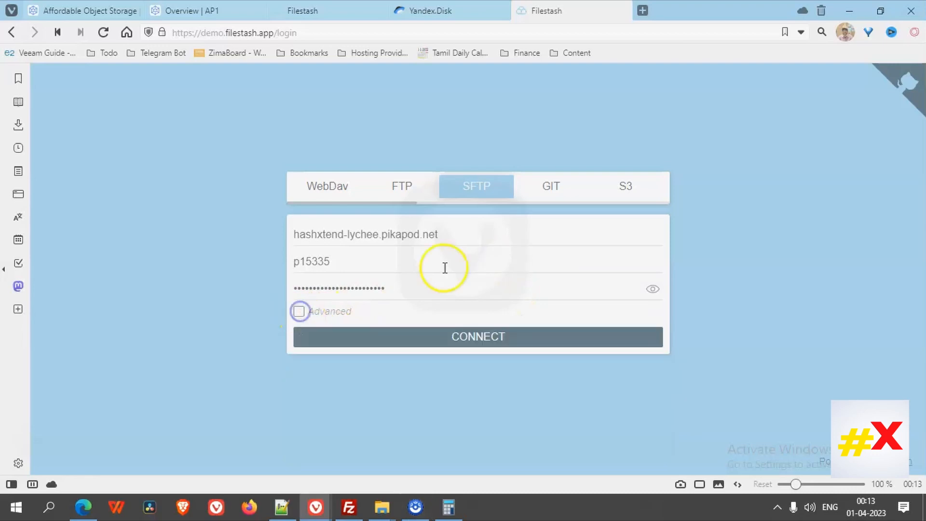
click(467, 337)
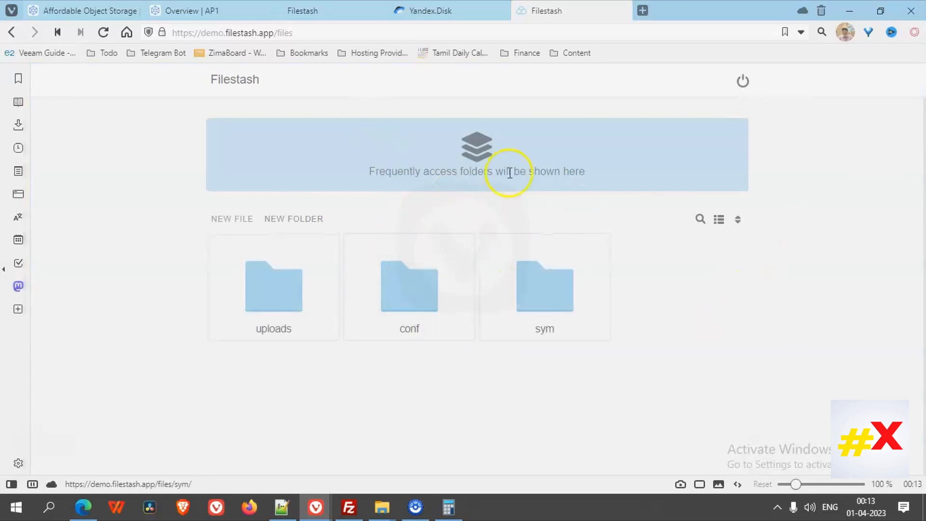
Switch to FileZilla and reload the remote folder /uploads/SampleFolder to check its contents
click(348, 506)
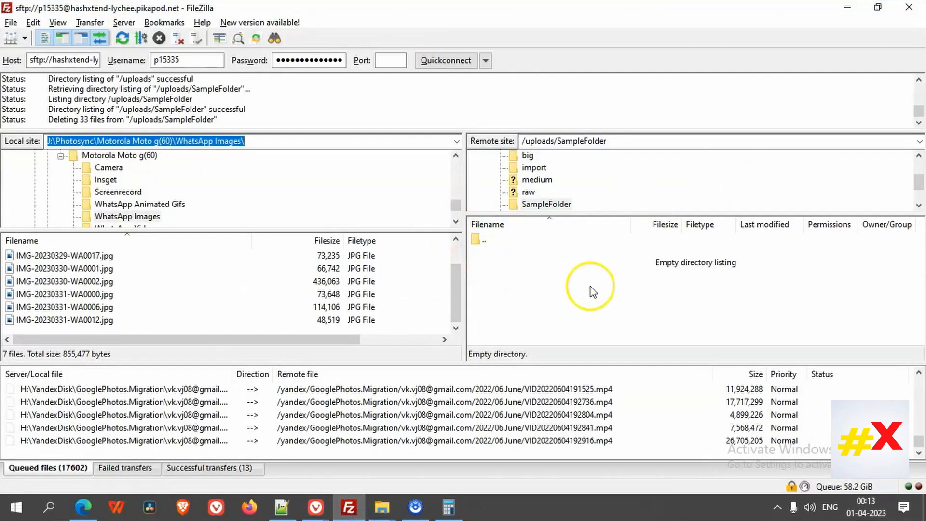
click(665, 144)
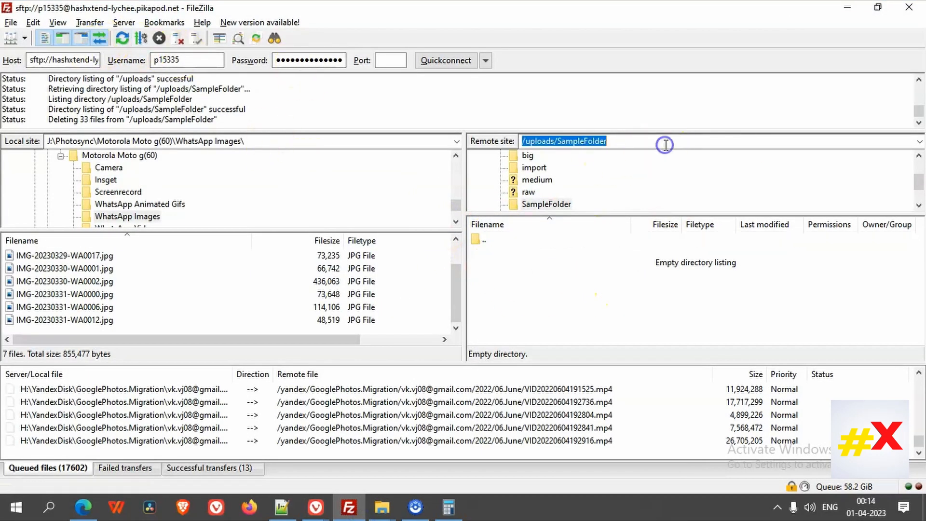
key(Return)
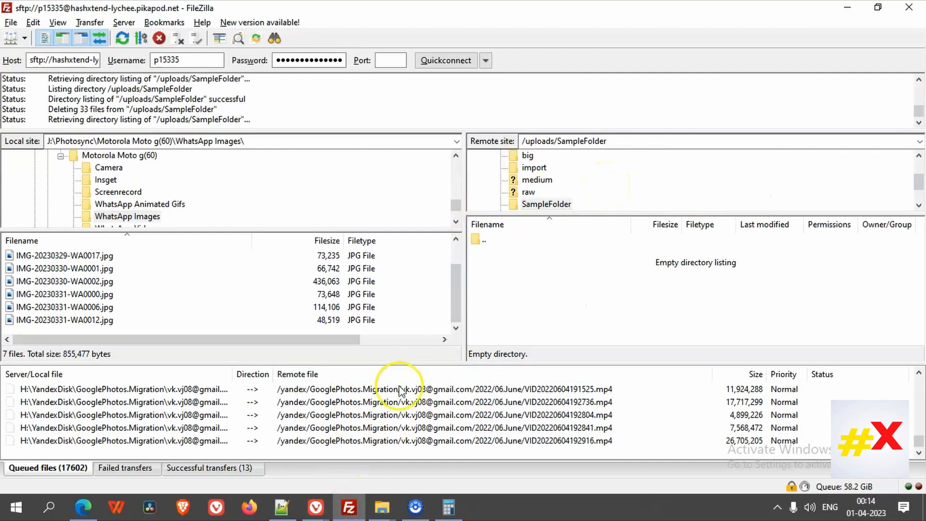
Return to Filestash in Vivaldi and open SampleFolder inside the uploads folder
mouse_move(316, 506)
click(376, 471)
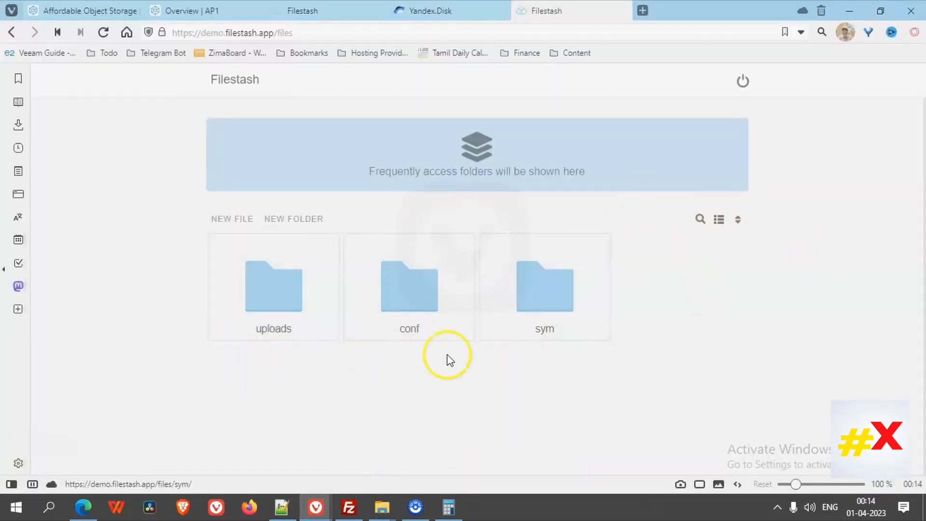
click(275, 300)
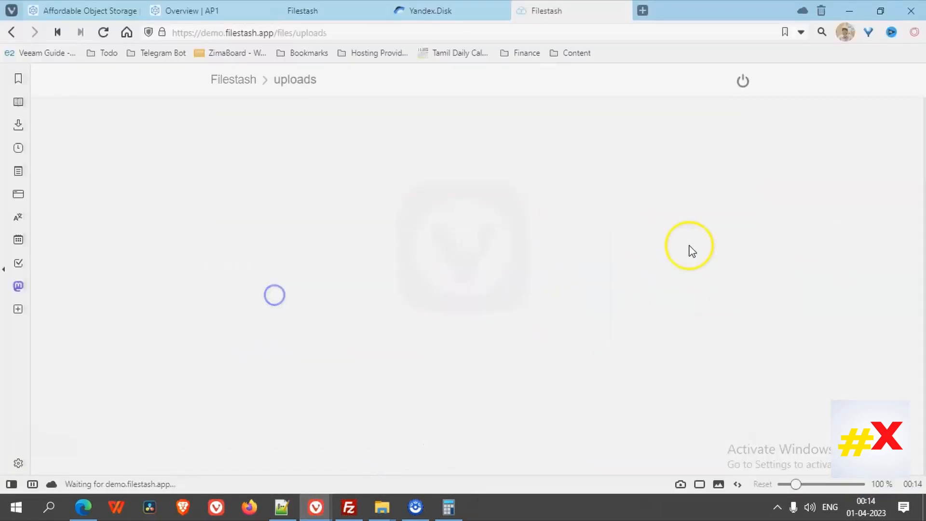
click(287, 198)
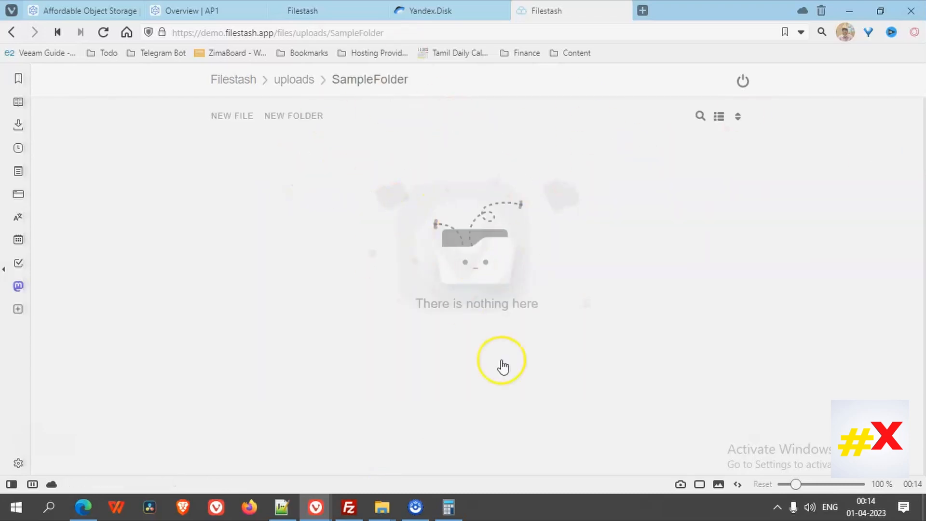
Upload all seven images from File Explorer's WhatsApp Images folder into SampleFolder in Filestash
click(378, 515)
click(544, 476)
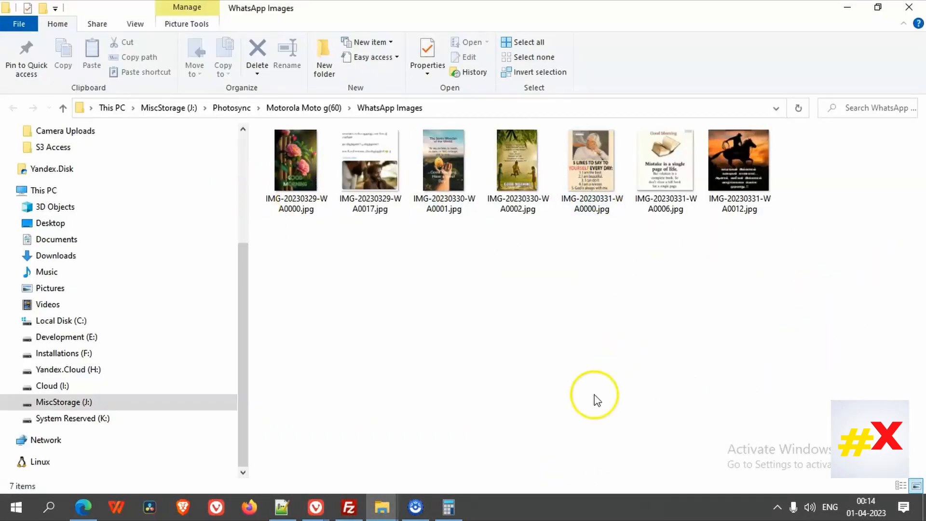
key(ctrl+a)
drag(278, 181, 455, 162)
key(alt+Tab)
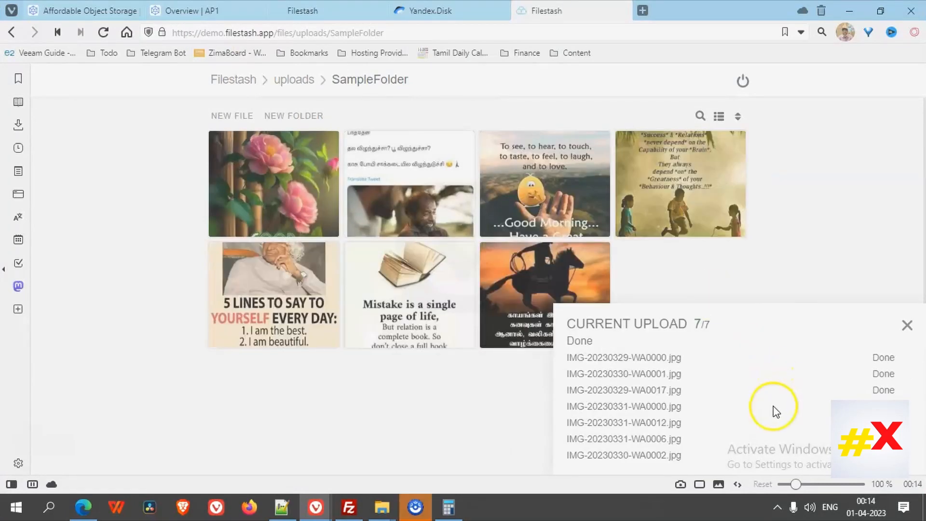
Preview the uploaded image IMG-20230331-WA0000.jpg in Filestash, and check the SampleFolder listing in FileZilla
click(295, 182)
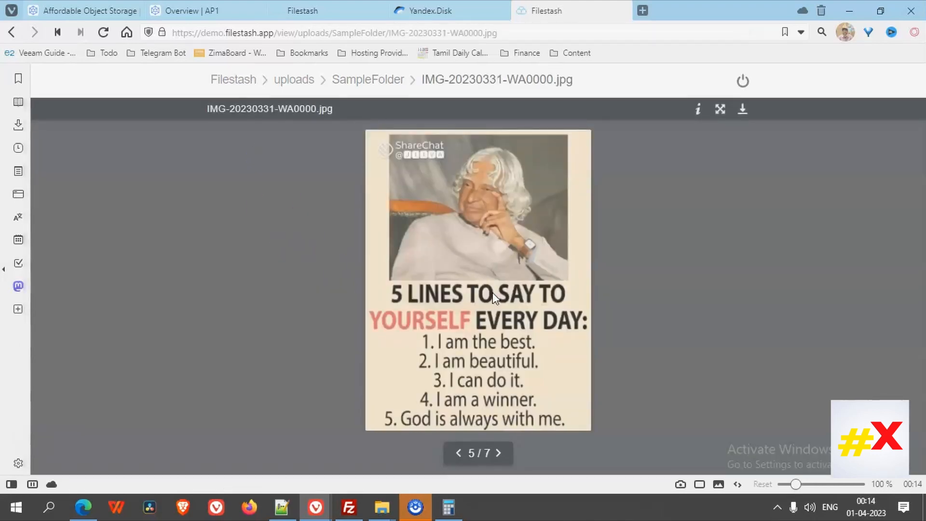
click(370, 80)
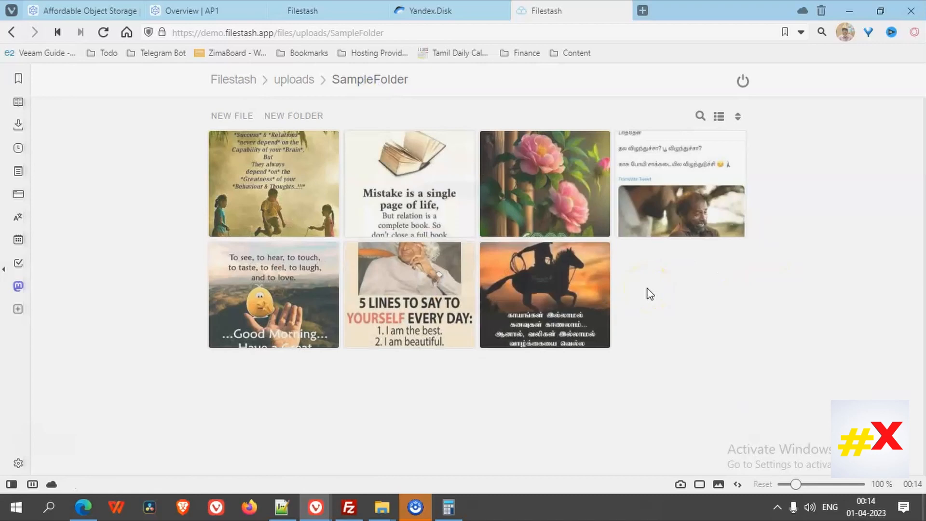
key(alt+Tab)
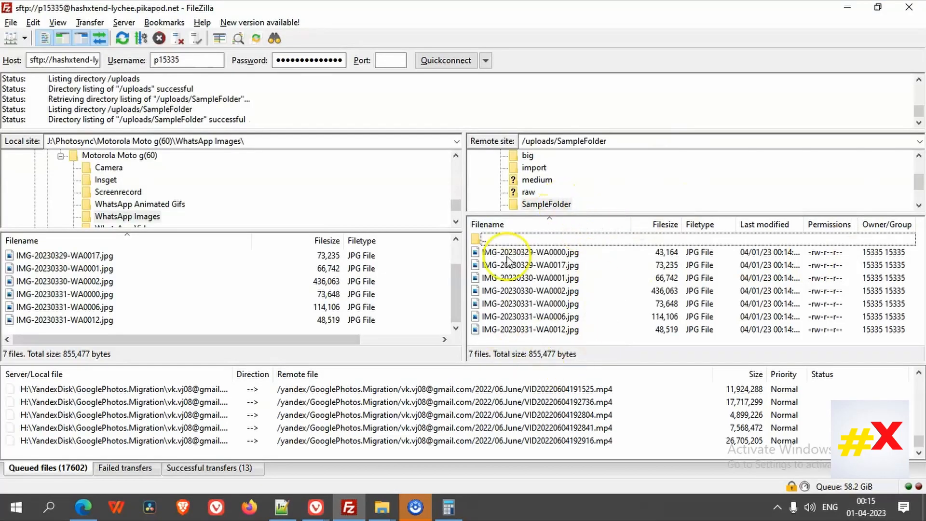
click(548, 204)
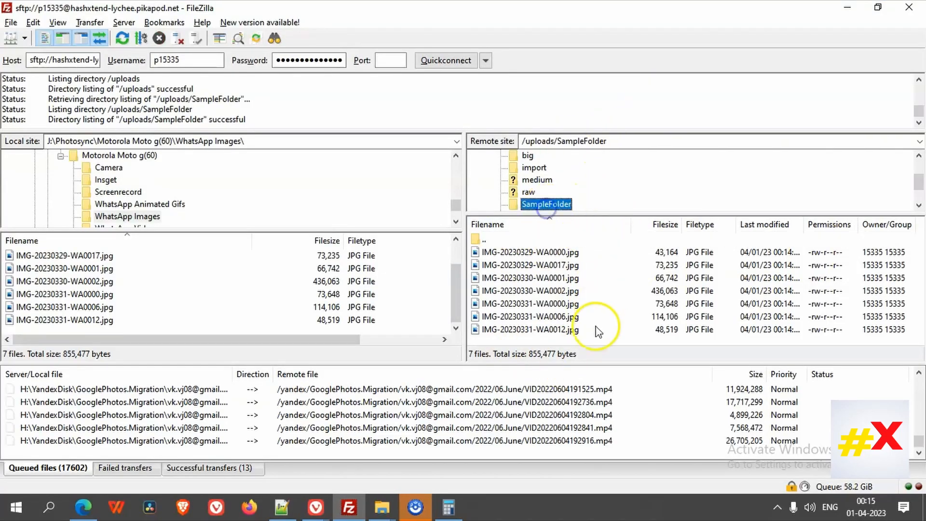
Return to Filestash, log out of the SFTP session and choose S3 as the connection type
mouse_move(314, 507)
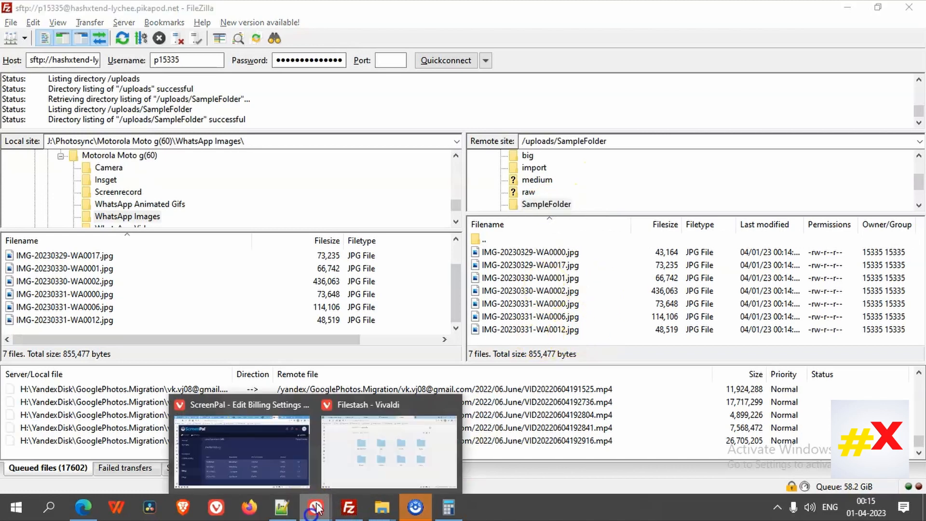
click(361, 434)
click(275, 215)
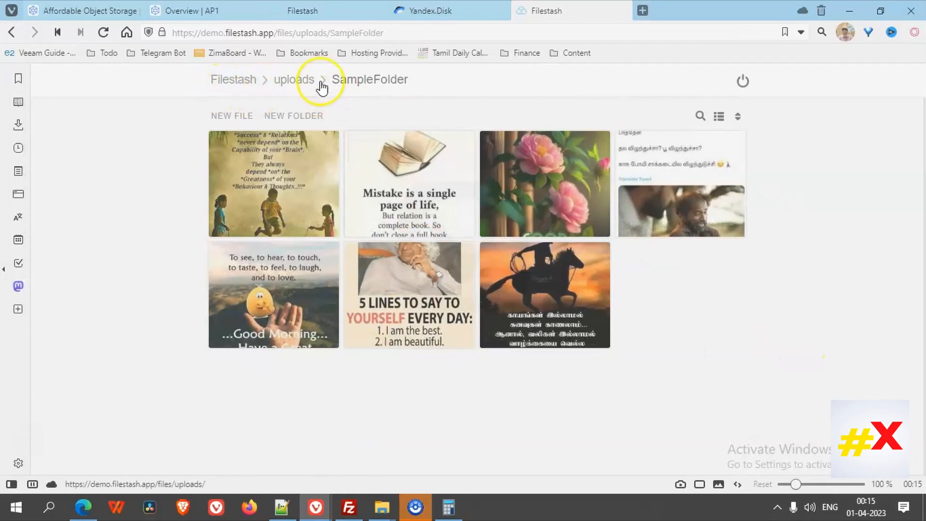
click(746, 80)
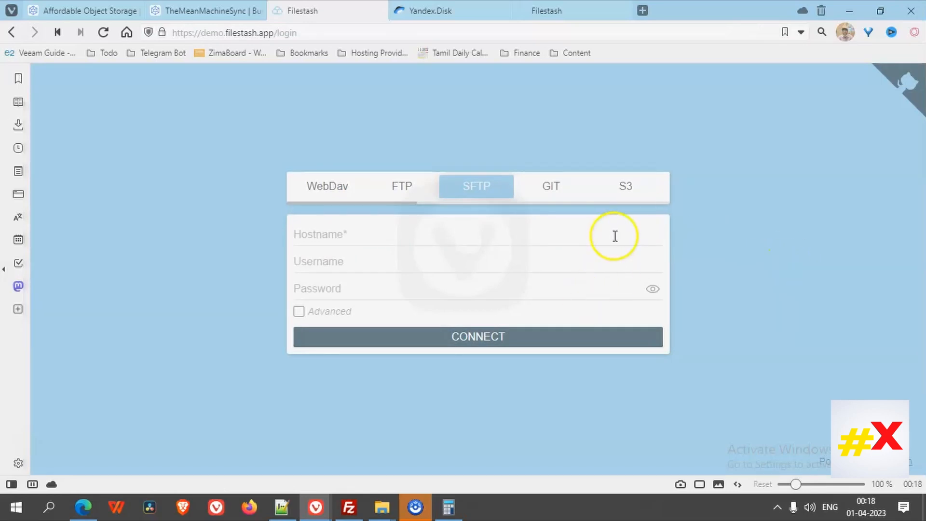
click(619, 182)
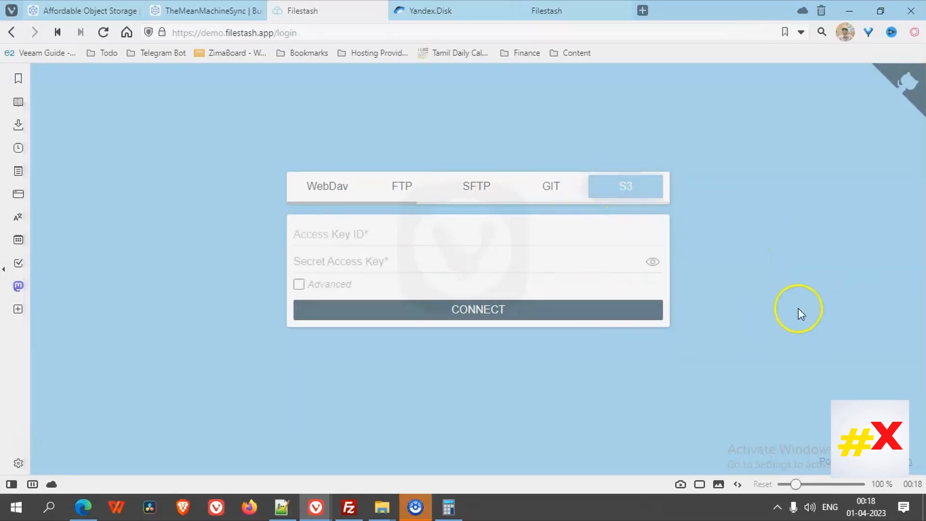
Create a new bucket named filestash in the Storj console
click(205, 11)
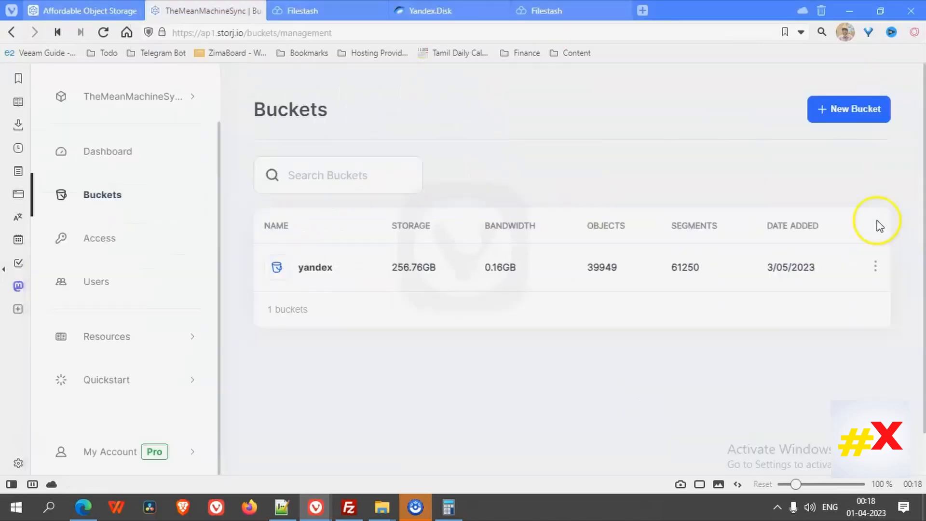
click(851, 118)
click(599, 306)
click(450, 321)
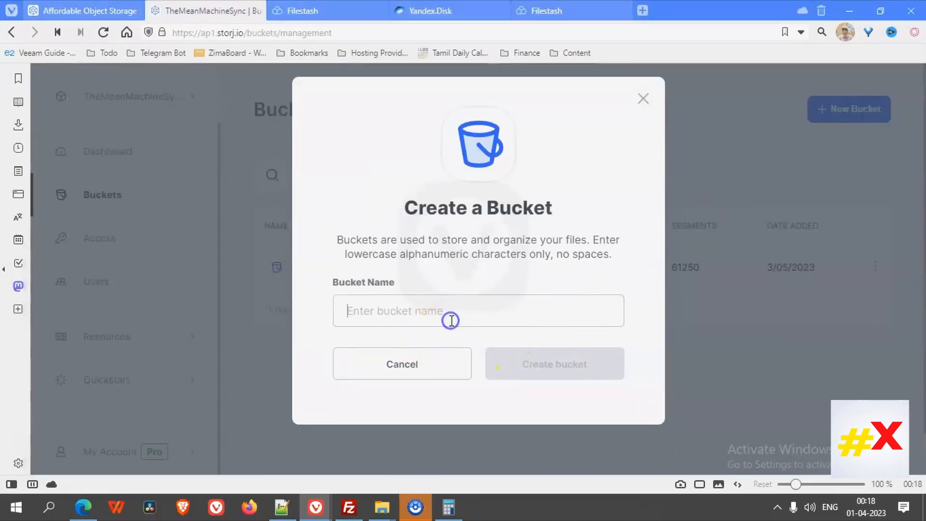
text(st)
key(BackSpace)
key(BackSpace)
text(fie)
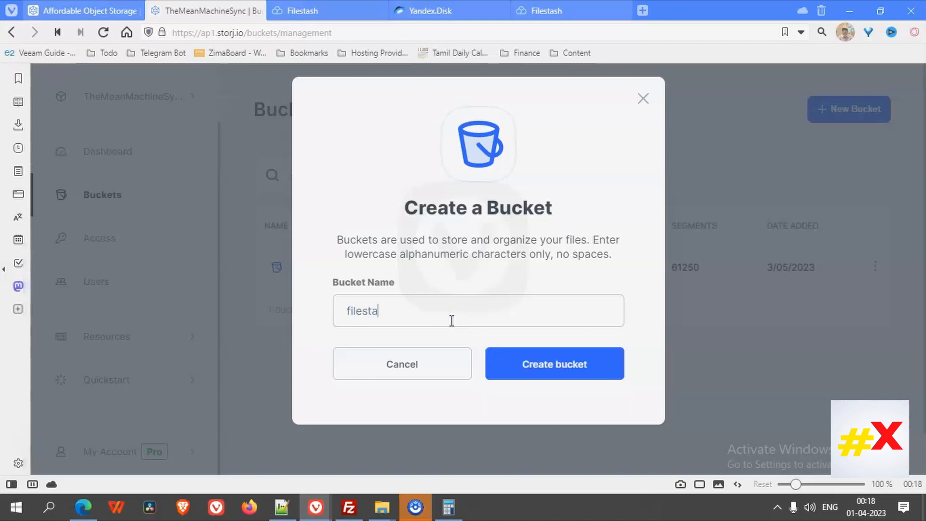
click(532, 355)
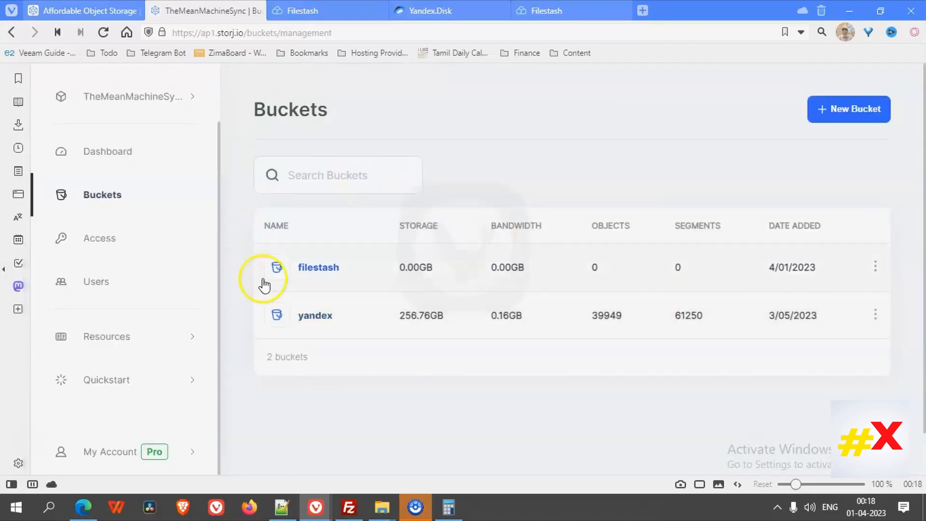
Open the filestash bucket by entering its encryption passphrase
click(331, 268)
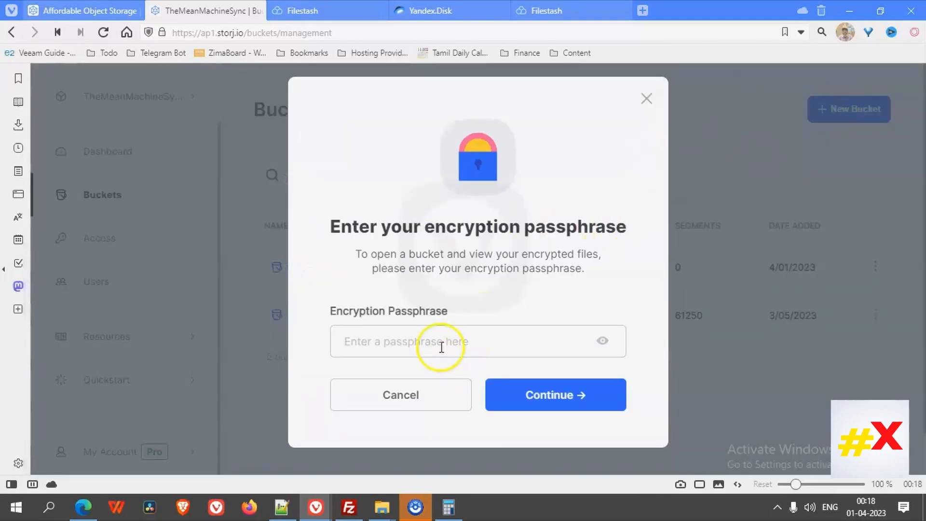
text(••••)
click(554, 403)
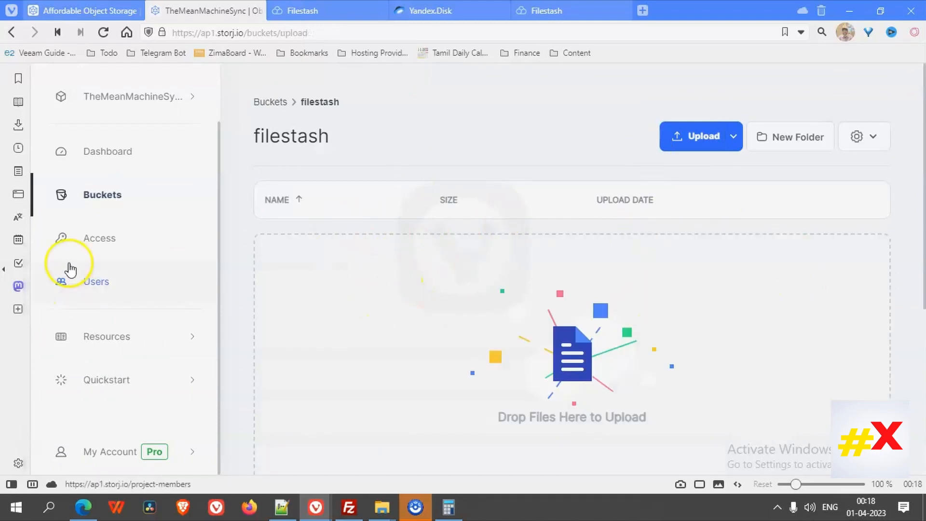
Start a new S3 Credentials access named filestash from Storj's access management
click(109, 245)
scroll(612, 337, down, 3)
scroll(619, 339, up, 4)
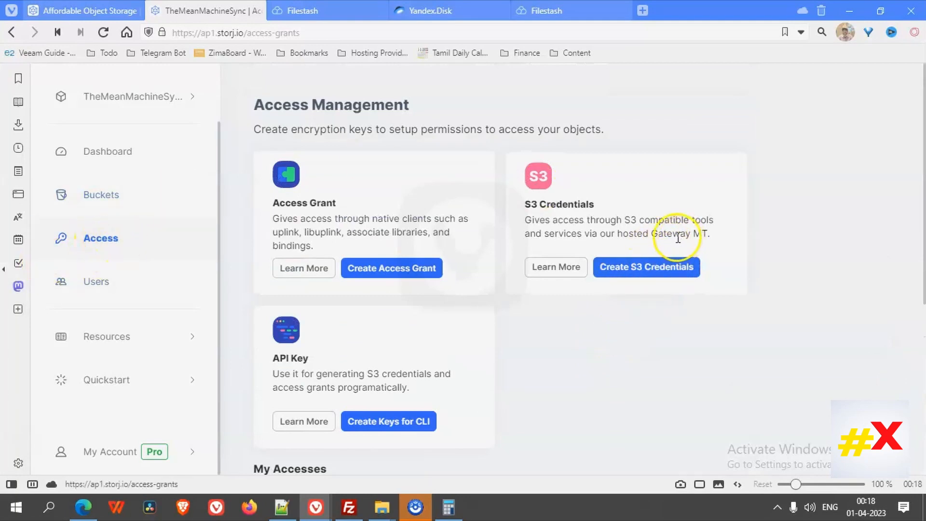
click(640, 268)
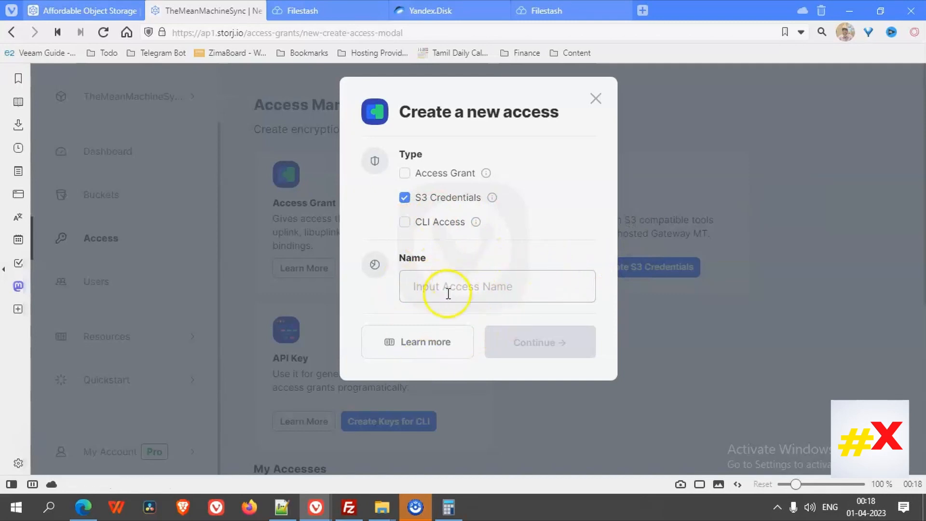
text(file)
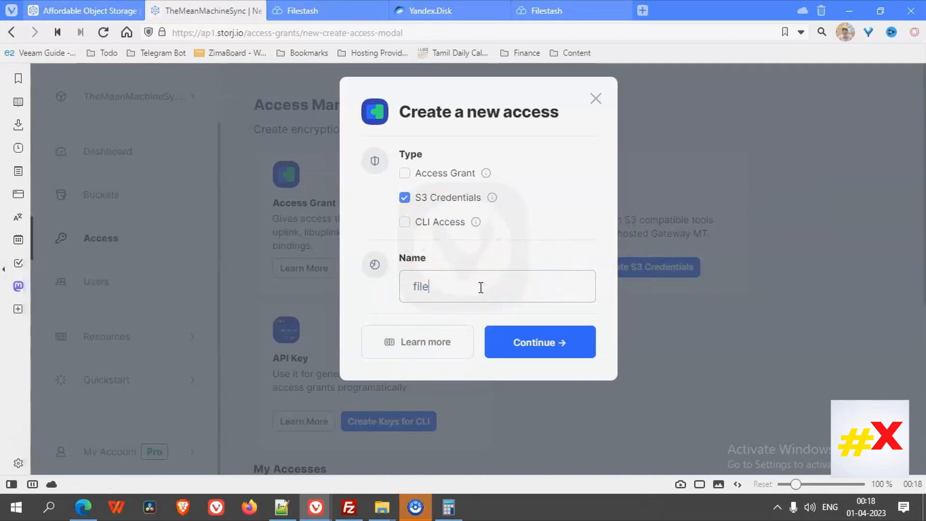
click(533, 345)
Grant all permissions on the filestash bucket only, with no end date, and create the S3 credentials
click(366, 199)
click(540, 233)
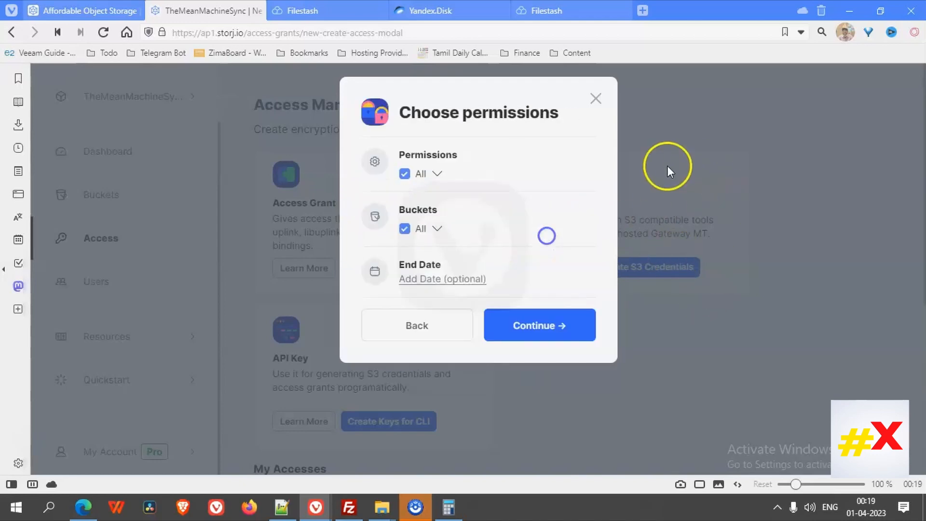
click(436, 230)
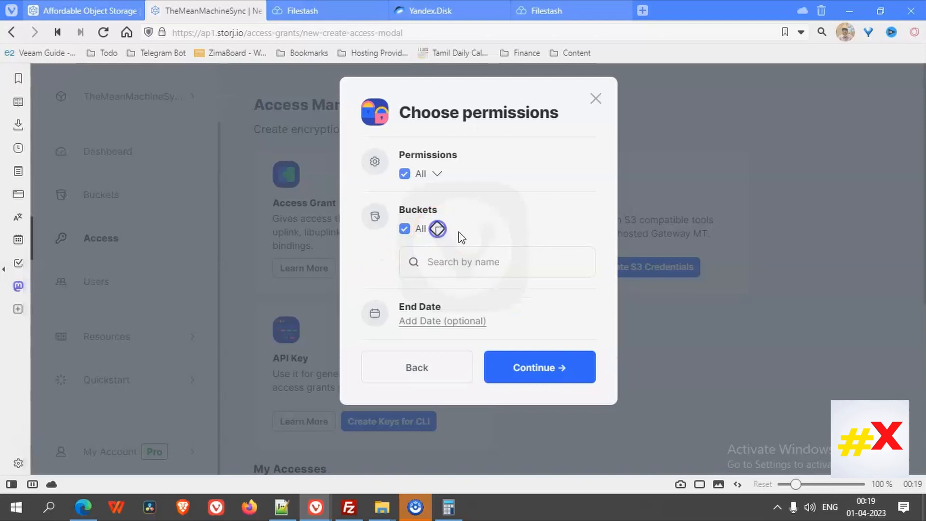
click(429, 229)
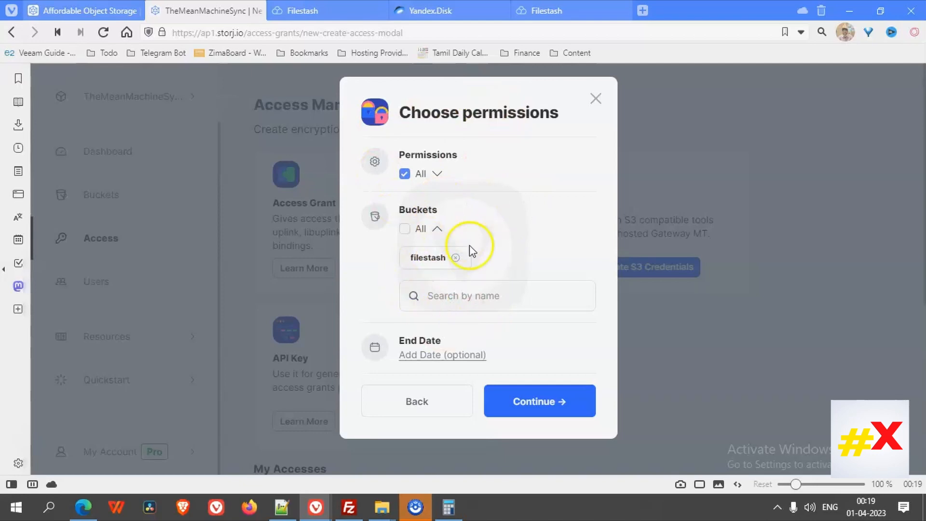
click(538, 407)
click(510, 253)
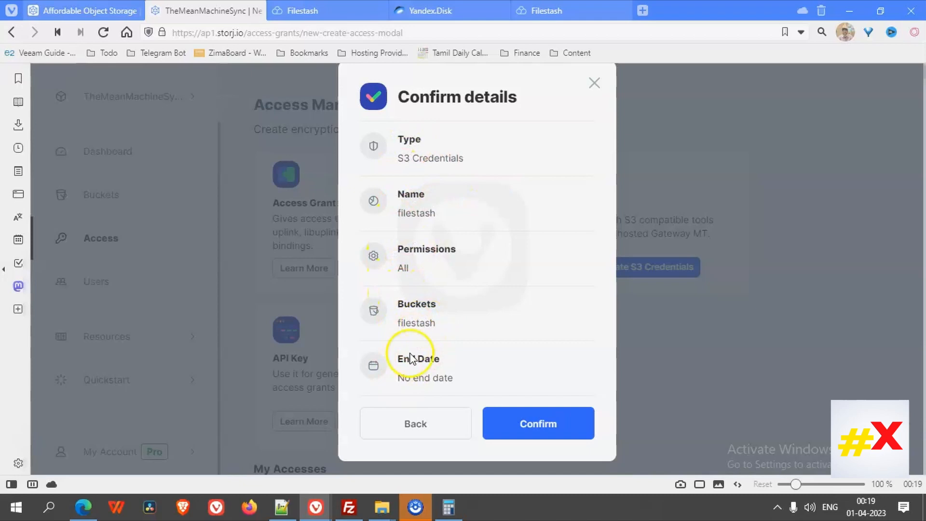
click(533, 422)
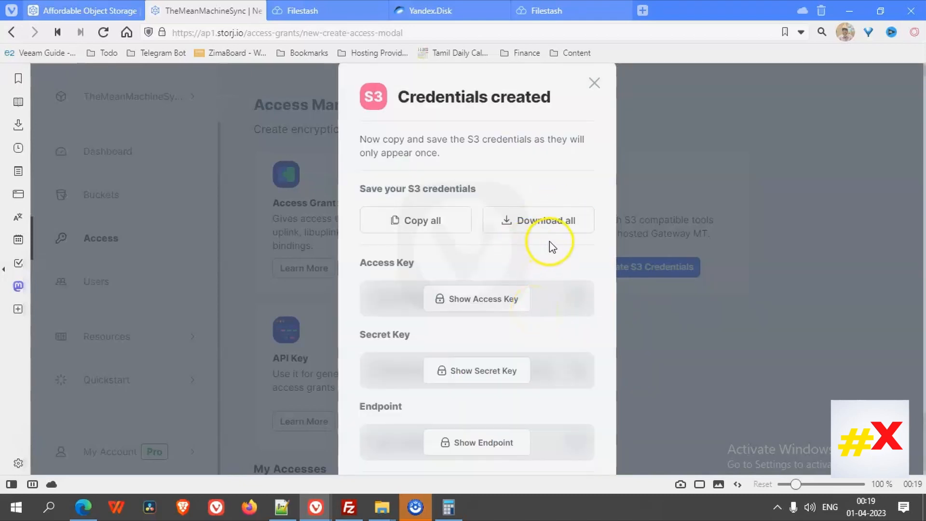
Download all the S3 credentials and open the downloaded text file in Notepad++
scroll(549, 248, down, 2)
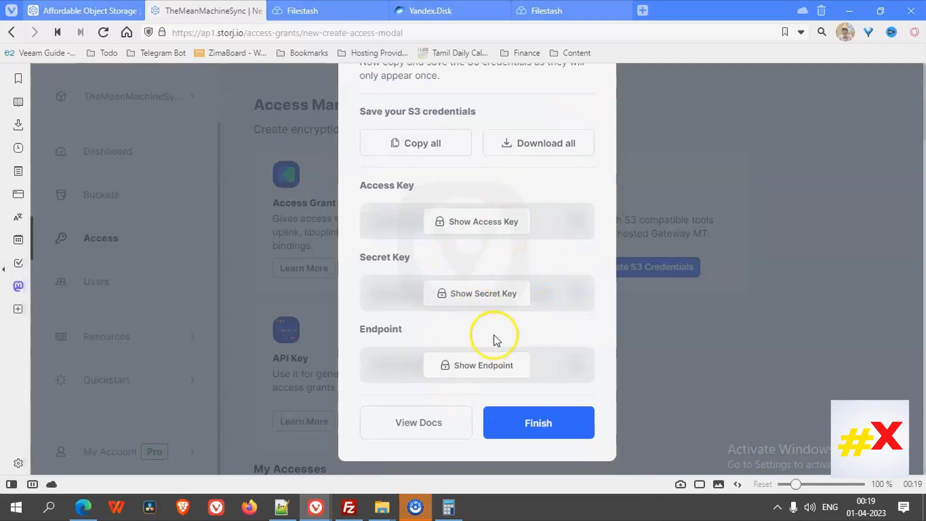
click(541, 145)
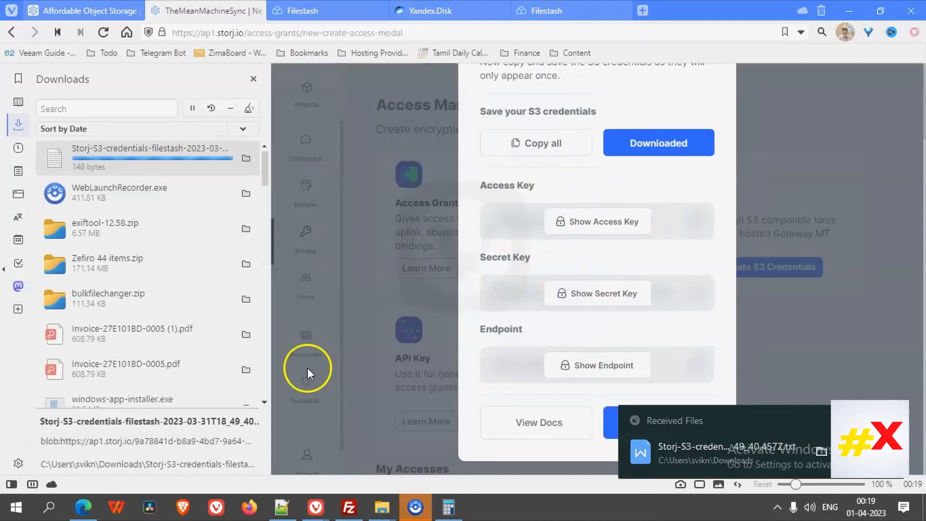
click(384, 508)
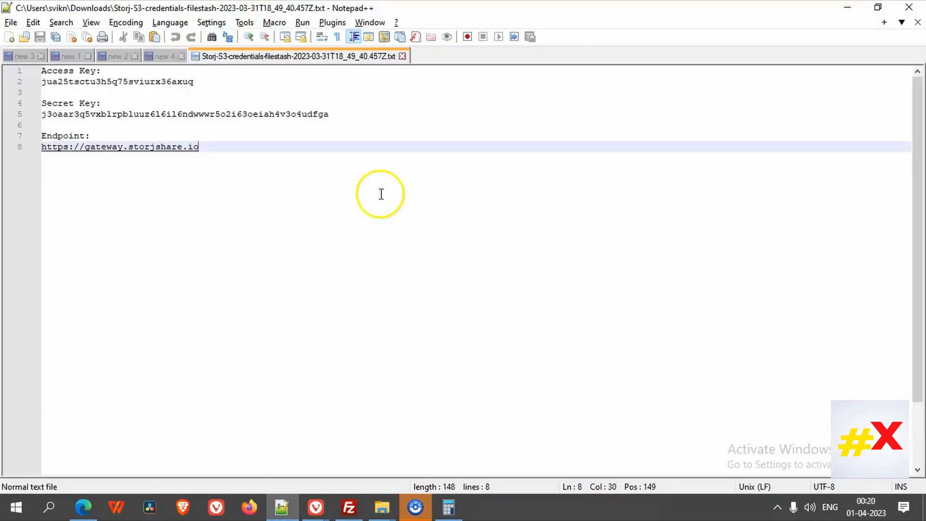
Copy the access key from the credentials file into the Access Key ID of Filestash's S3 login in Vivaldi
double_click(184, 81)
key(ctrl+c)
mouse_move(327, 516)
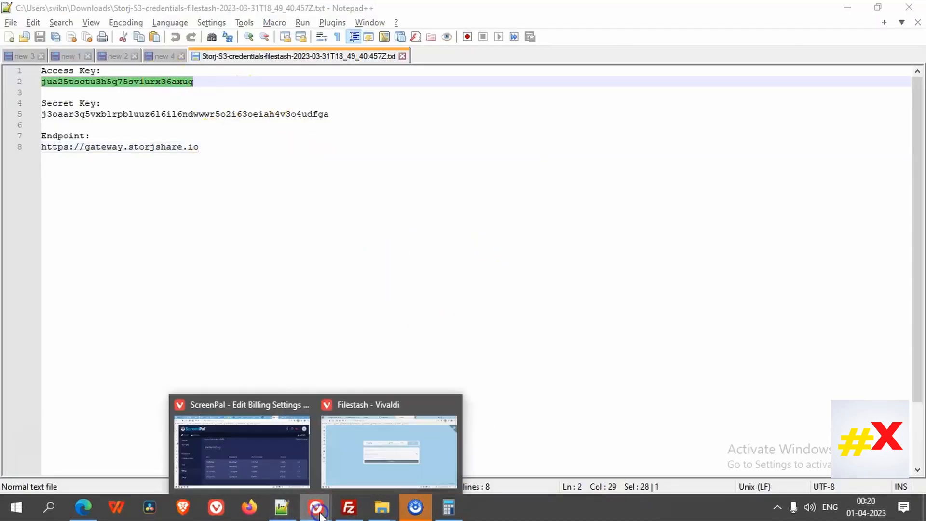
click(362, 444)
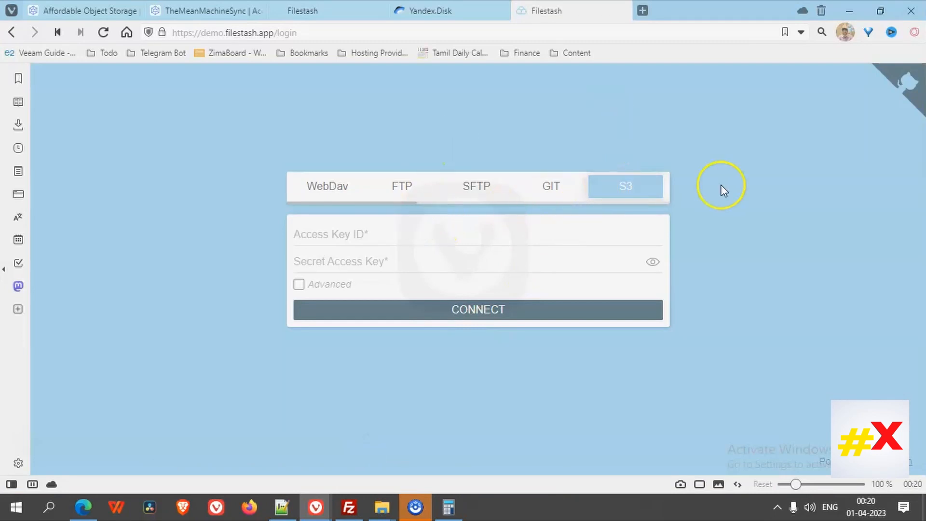
click(395, 237)
key(ctrl+v)
Copy the secret key from the Notepad++ credentials file into the Secret Access Key of Filestash's S3 login
key(alt+Tab)
double_click(171, 116)
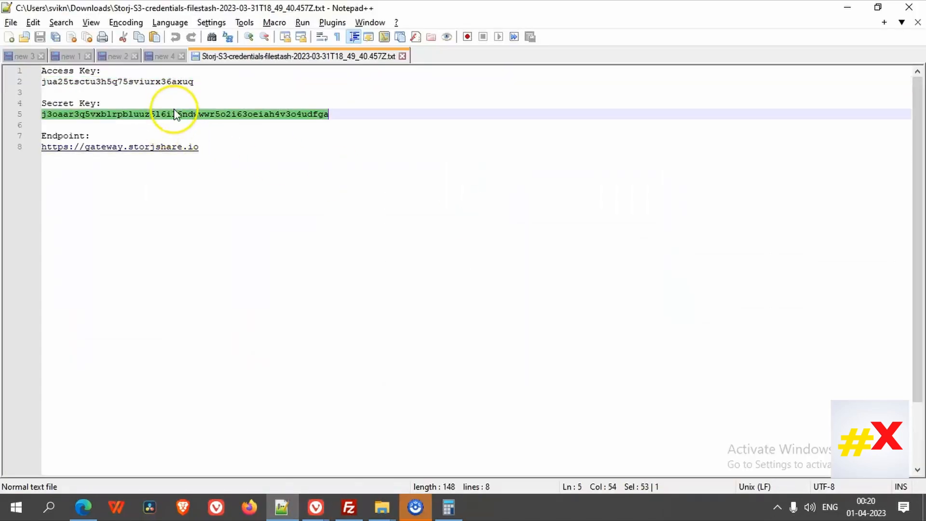
key(ctrl+c)
key(alt+Tab)
click(380, 263)
key(ctrl+v)
click(298, 284)
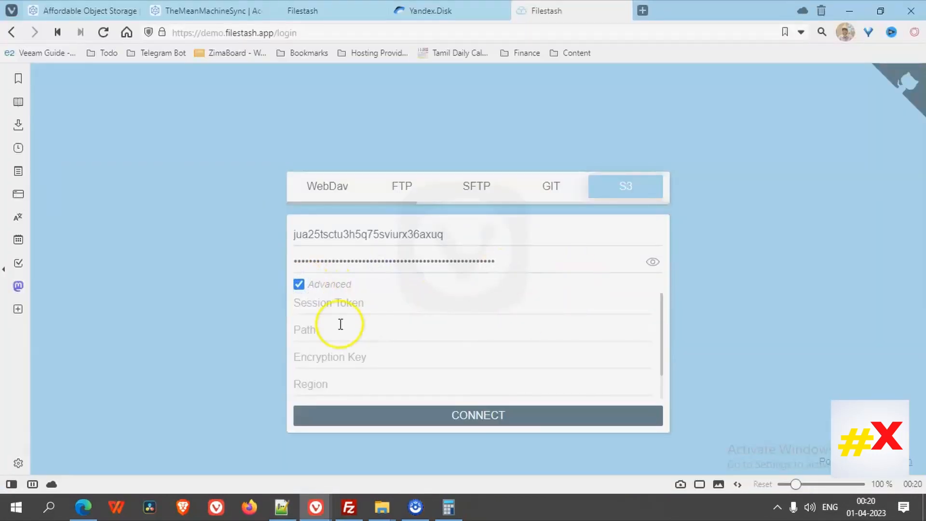
scroll(442, 336, down, 1)
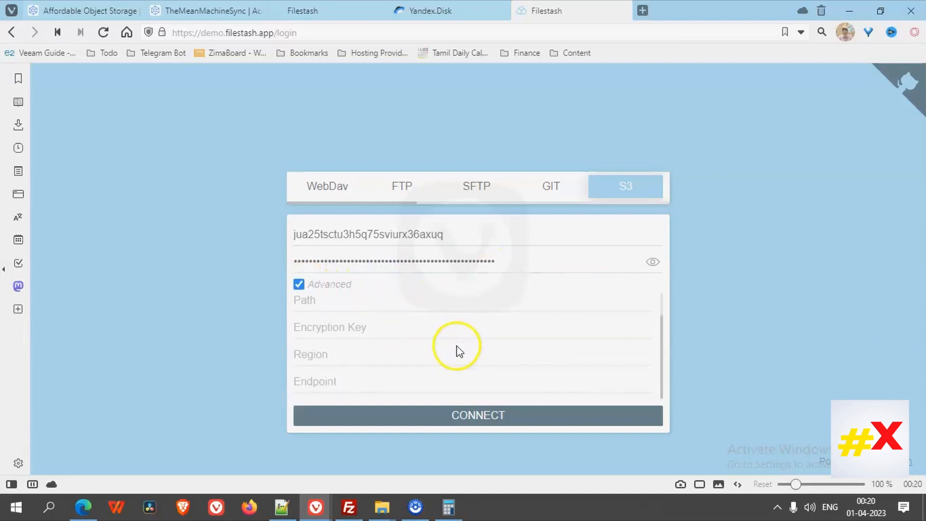
click(341, 377)
key(alt+Tab)
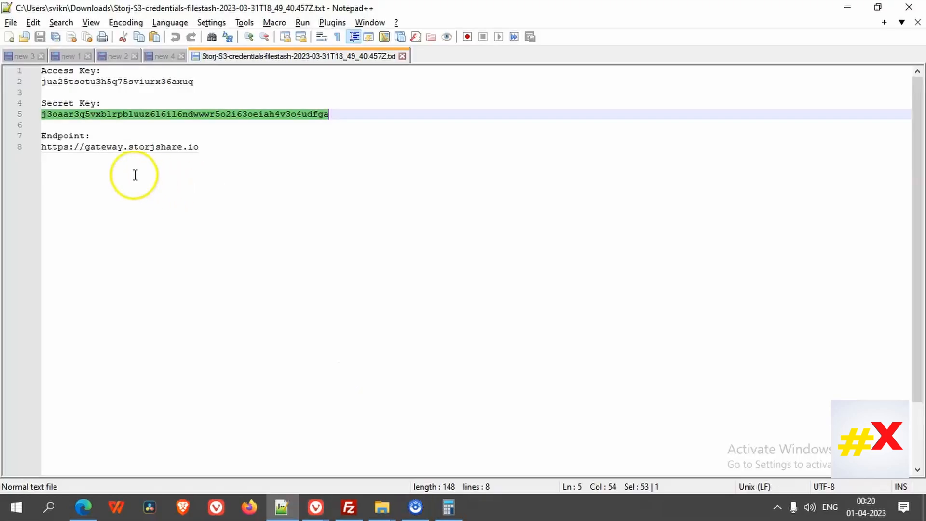
drag(199, 147, 42, 147)
key(ctrl+c)
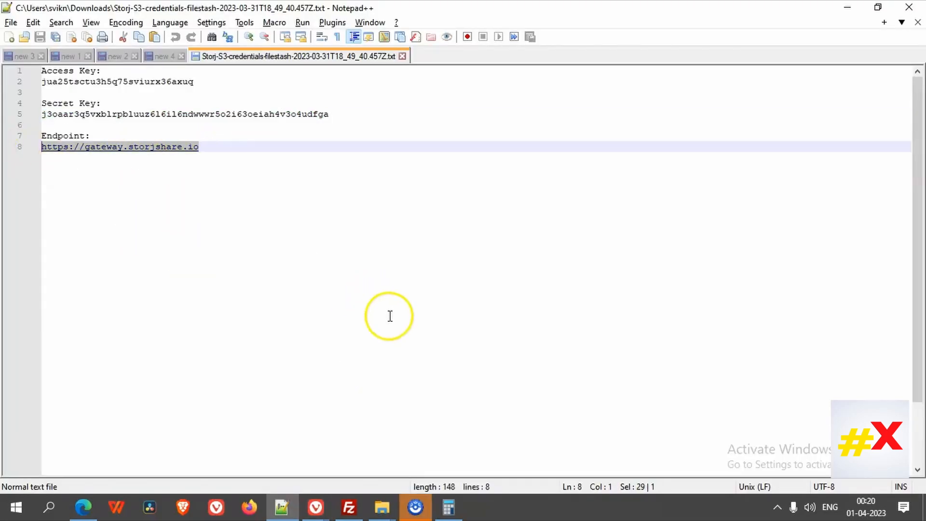
key(alt+Tab)
click(393, 380)
key(ctrl+v)
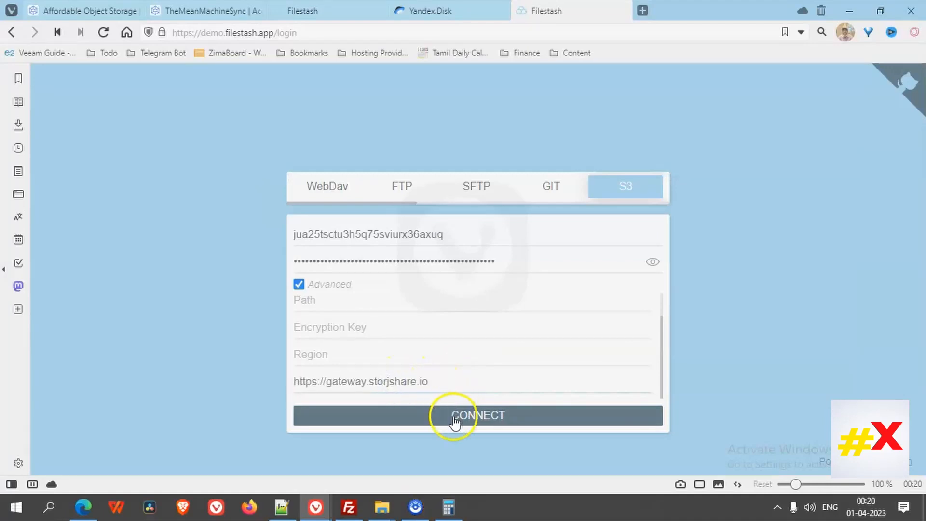
click(453, 416)
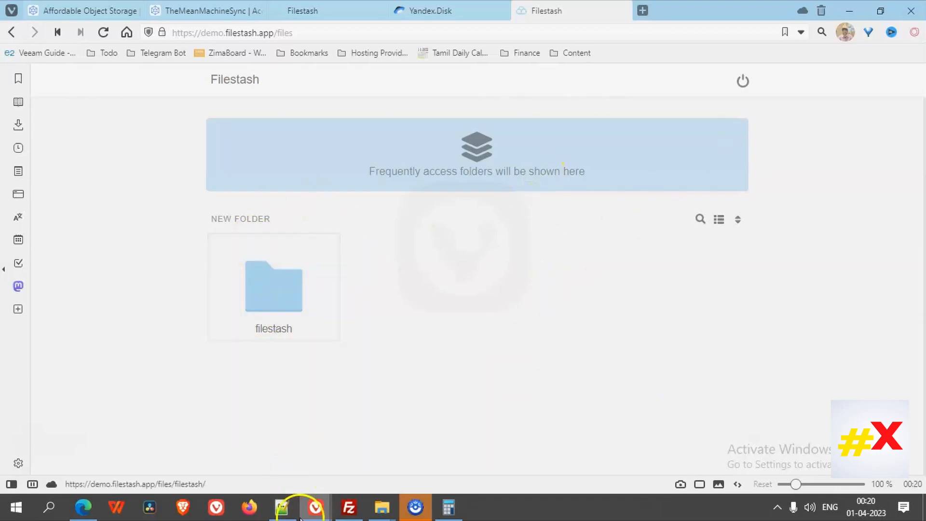
Check the bucket list in Storj, and open the filestash folder in Filestash
click(212, 10)
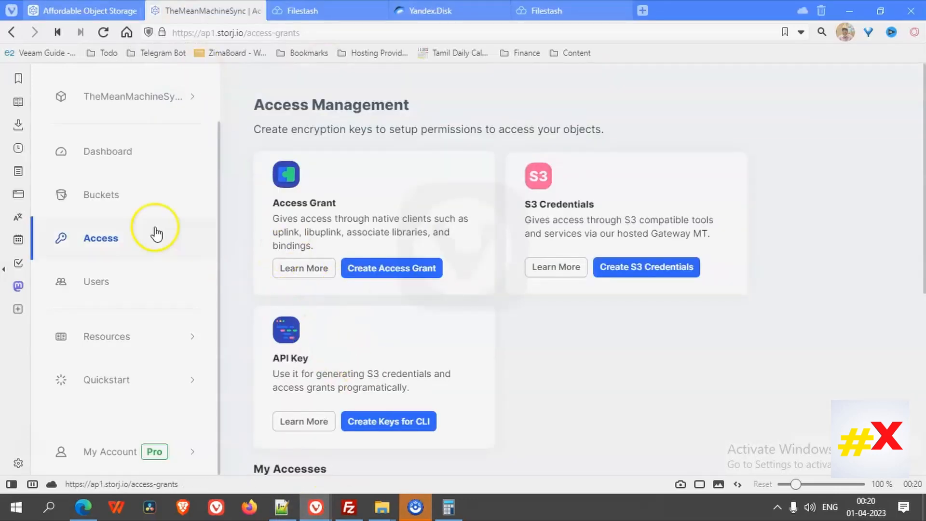
click(117, 197)
key(ctrl+Tab)
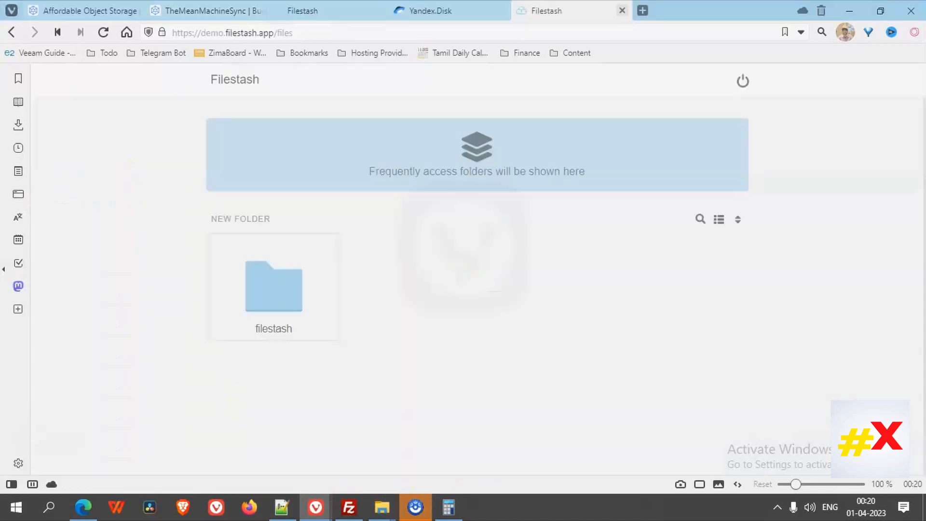
click(271, 268)
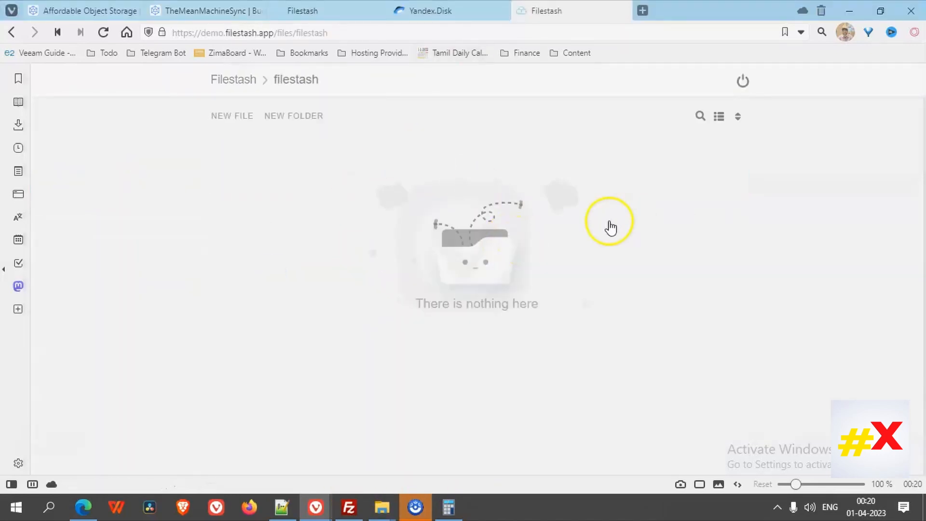
Upload all the images from File Explorer's WhatsApp Images folder into the filestash folder
click(381, 506)
click(512, 460)
click(564, 310)
key(ctrl+a)
key(alt+Tab)
drag(289, 168, 431, 159)
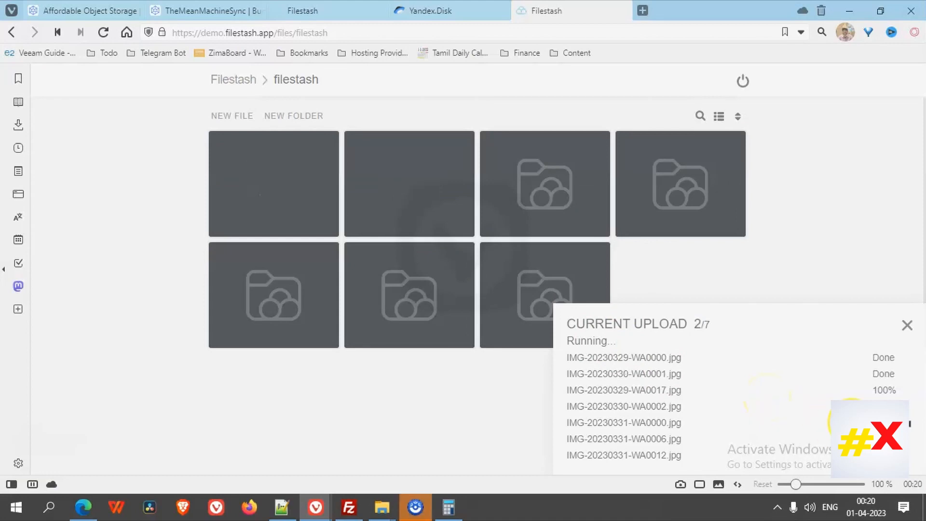
Browse through the uploaded images in Filestash's image viewer and return to the filestash folder
click(488, 335)
key(Right)
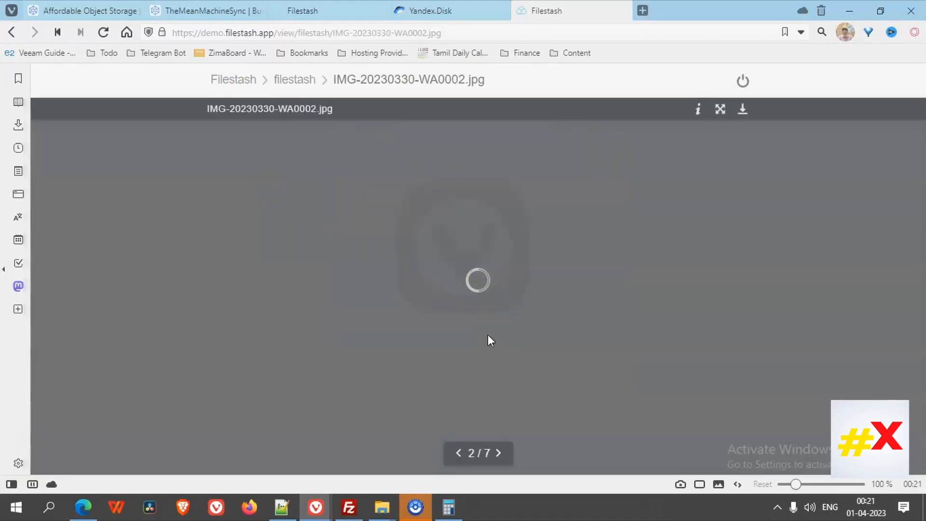
key(Right)
key(Right)
key(Right)
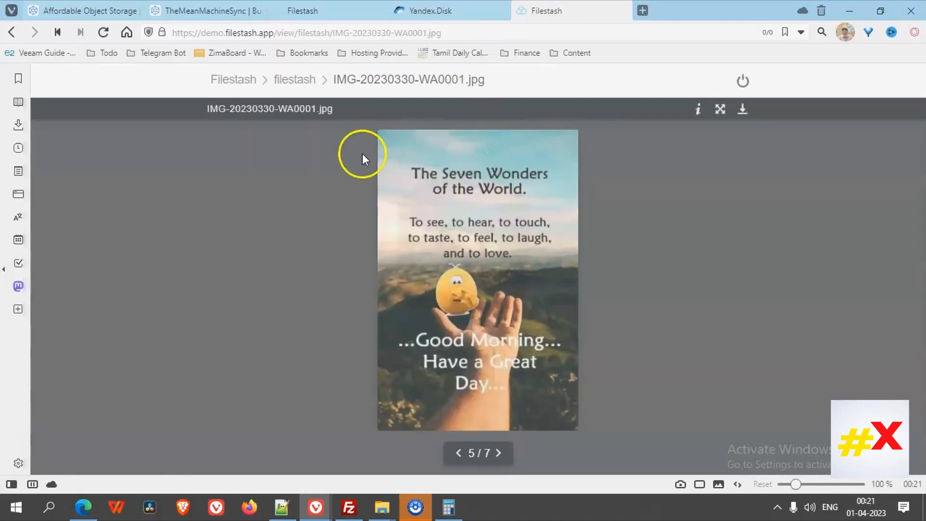
click(285, 80)
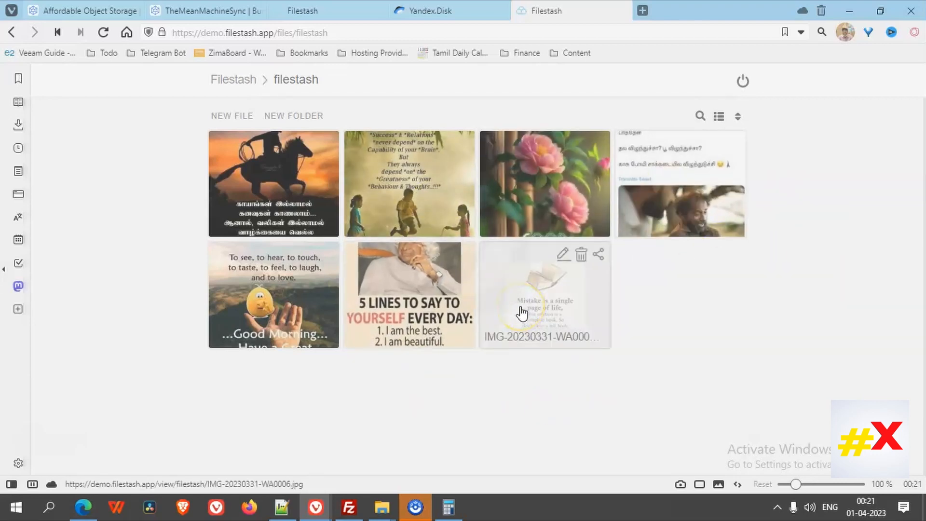
Create a new folder named Folder1 inside the filestash folder
click(284, 117)
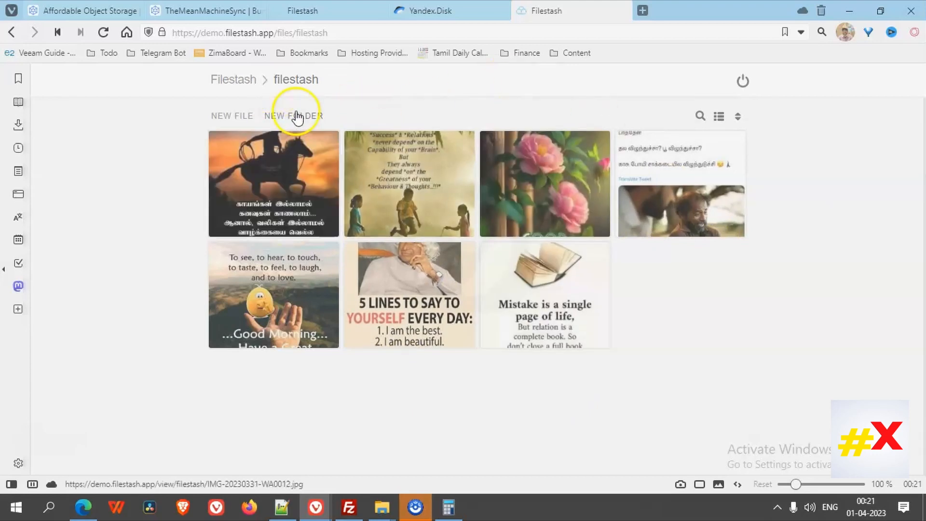
click(297, 112)
click(282, 146)
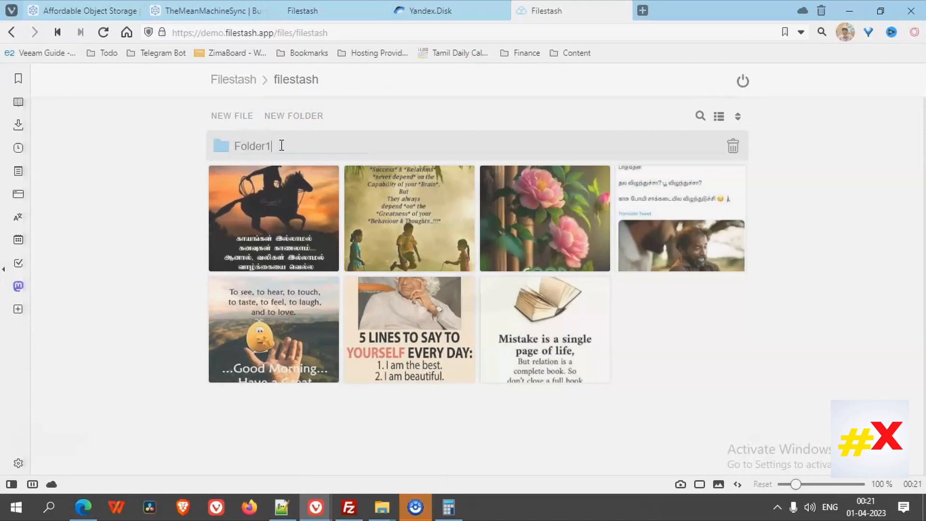
key(Return)
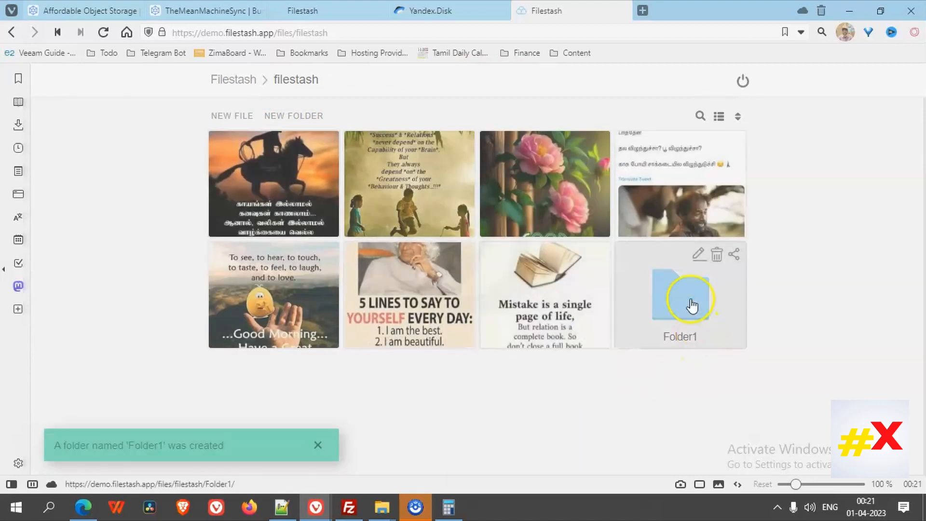
Upload all the images from the WhatsApp Images folder into Folder1, and return to the filestash folder
click(692, 305)
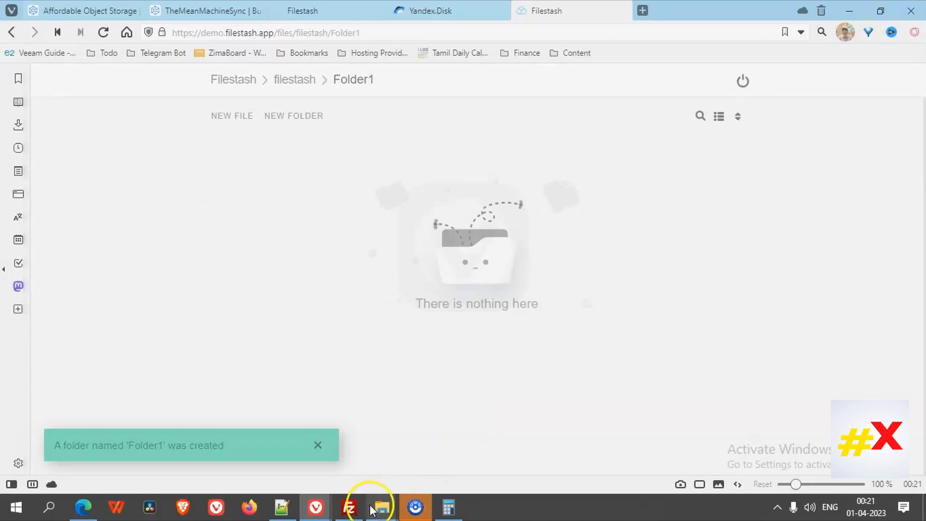
mouse_move(372, 510)
click(463, 457)
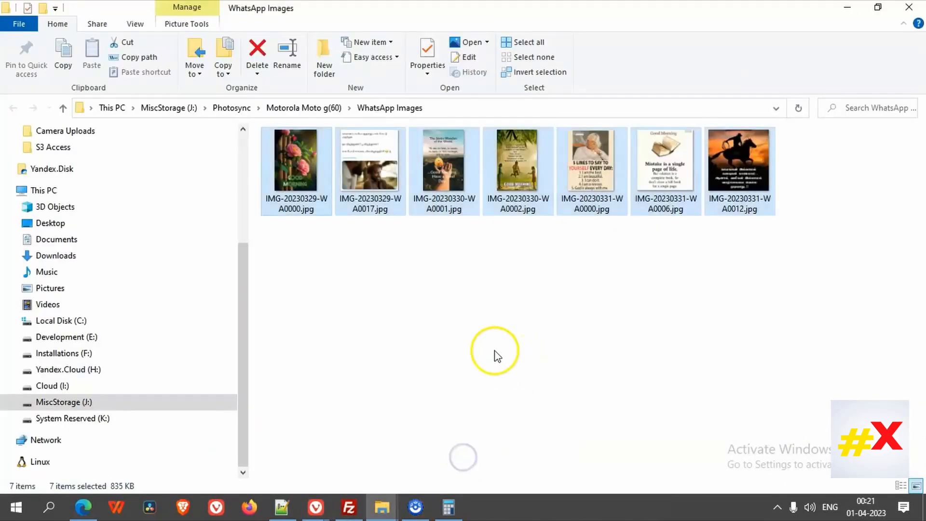
key(alt+Tab)
drag(374, 181, 418, 166)
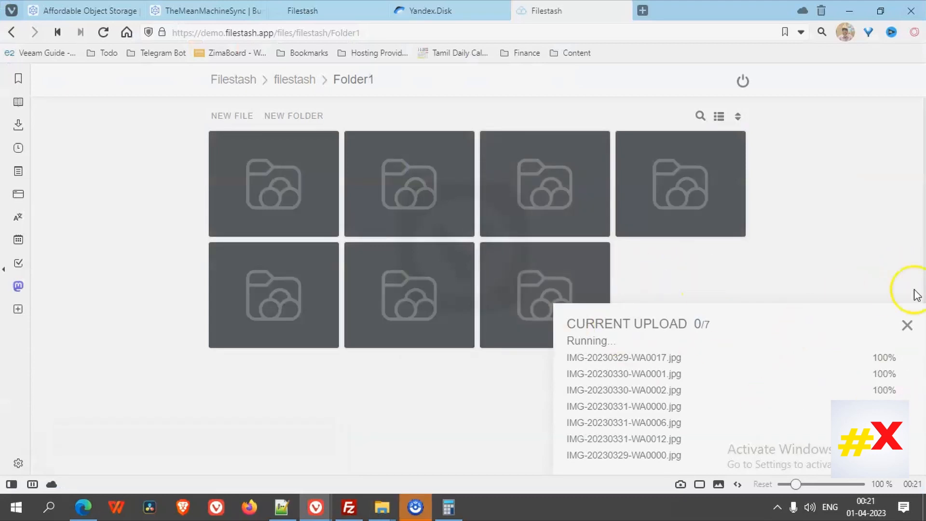
click(295, 88)
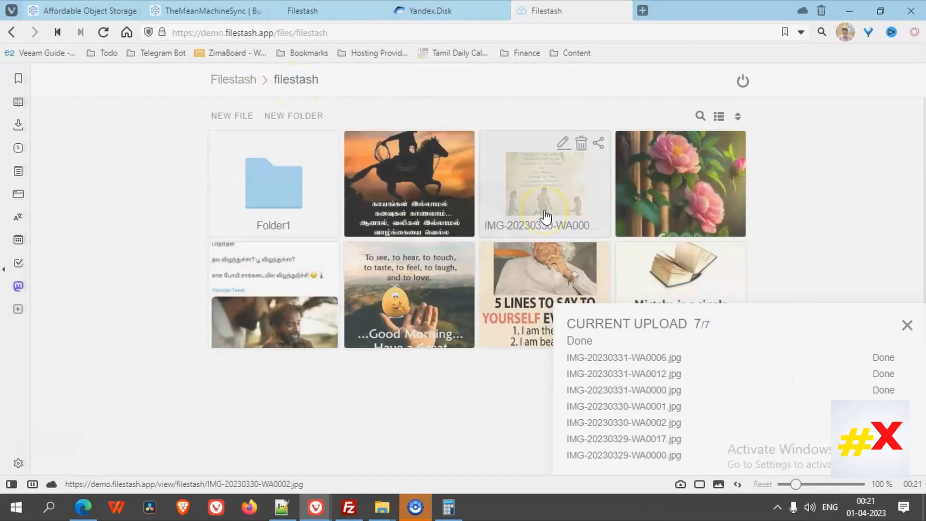
click(906, 326)
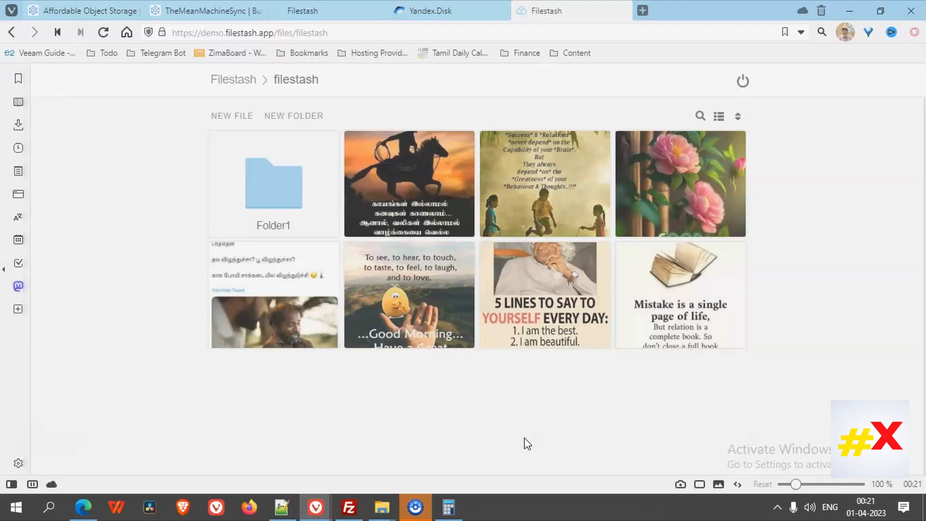
mouse_move(378, 265)
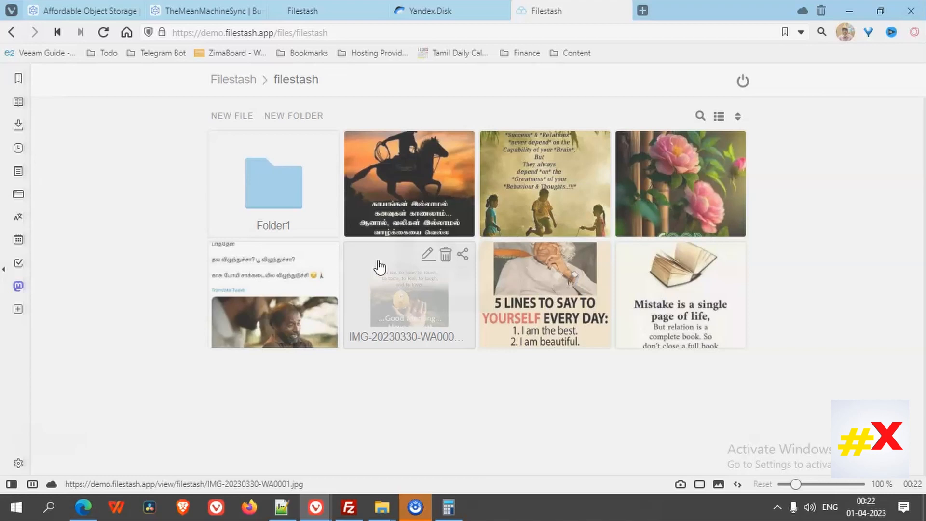
click(535, 248)
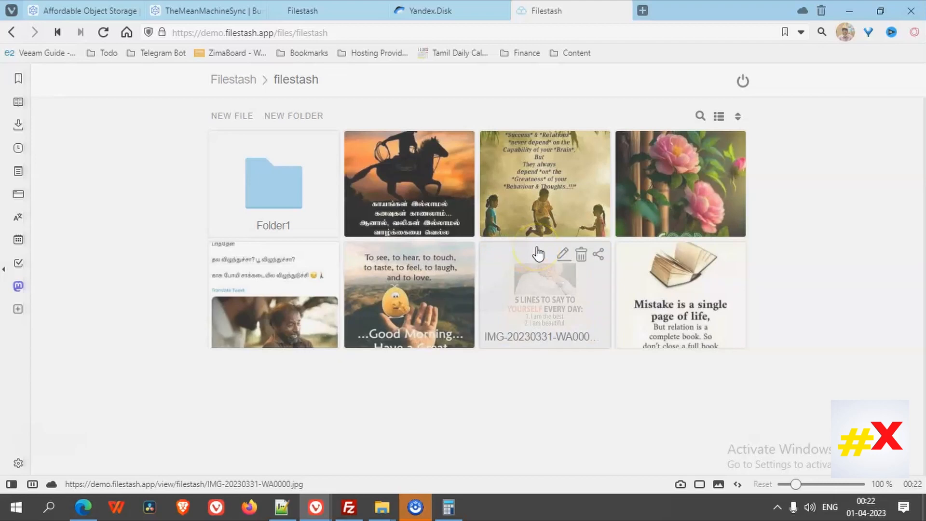